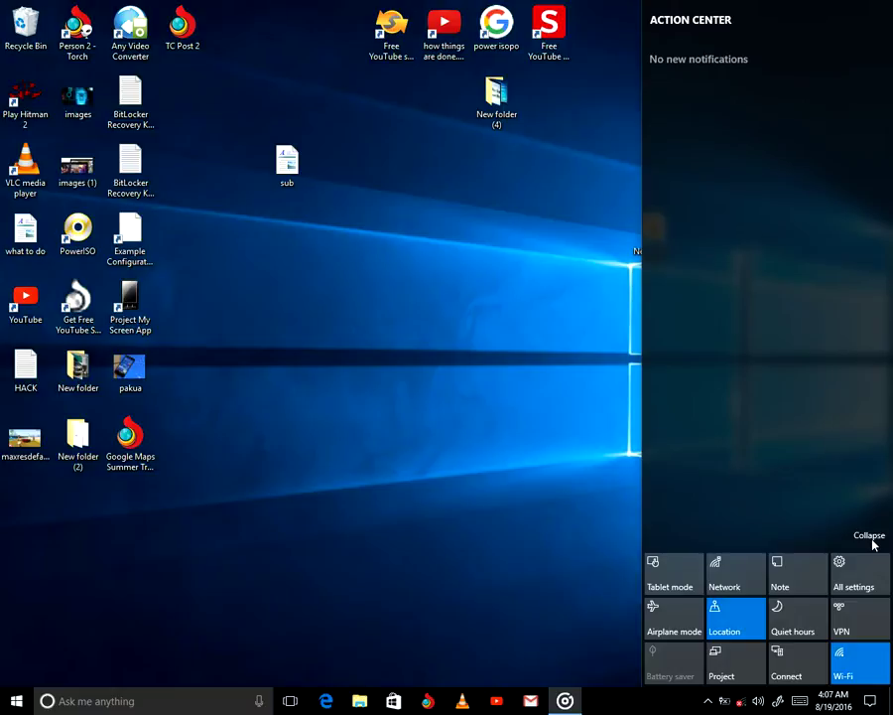
# - Search Windows Settings for "ut" and open the "Turn Windows features on or off" window maximized
pyautogui.click(869, 537)
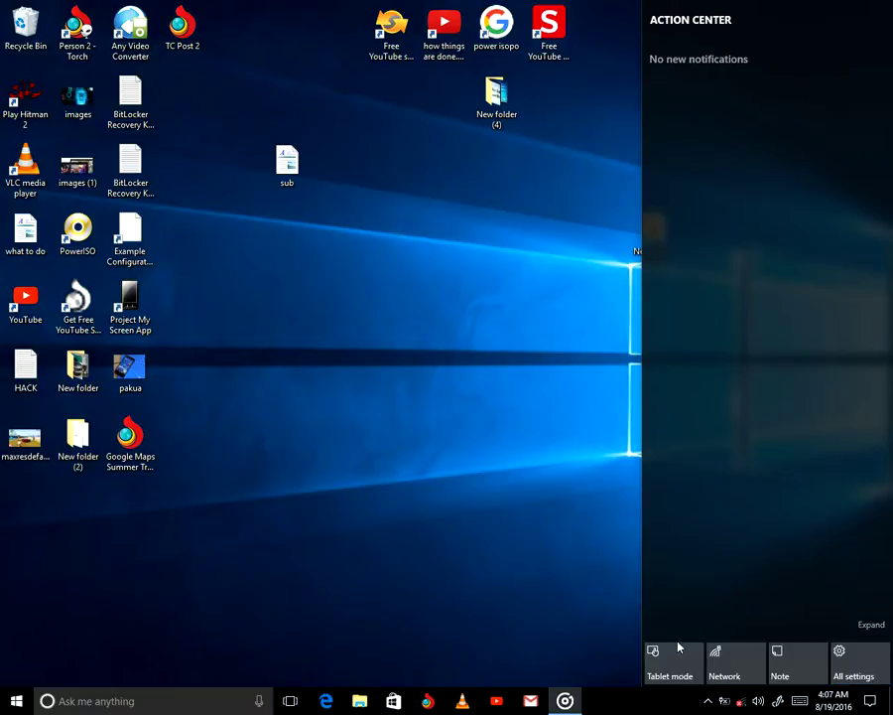
pyautogui.click(860, 663)
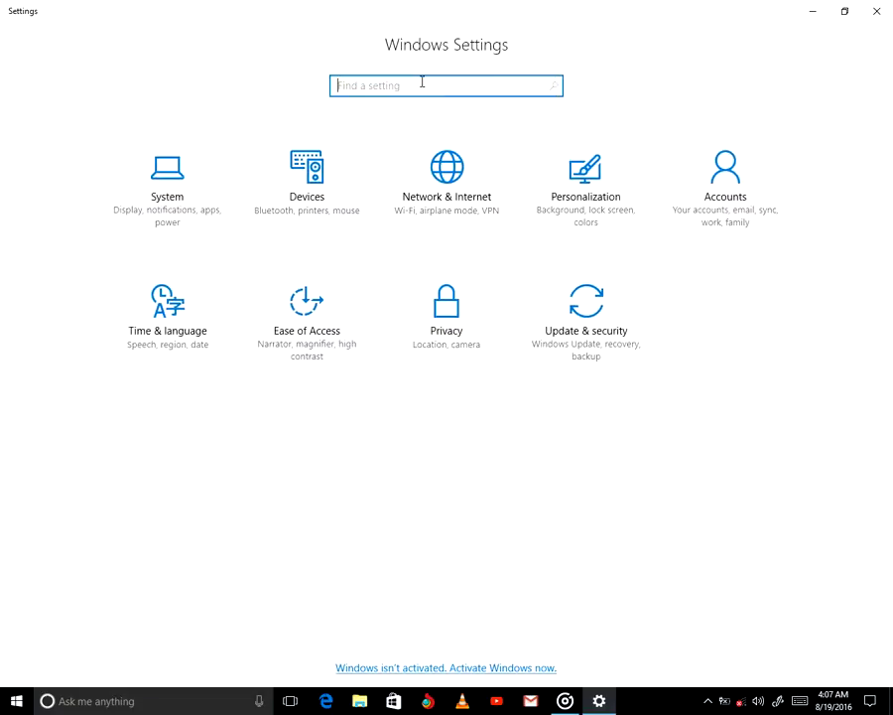
pyautogui.write('ut')
pyautogui.click(417, 115)
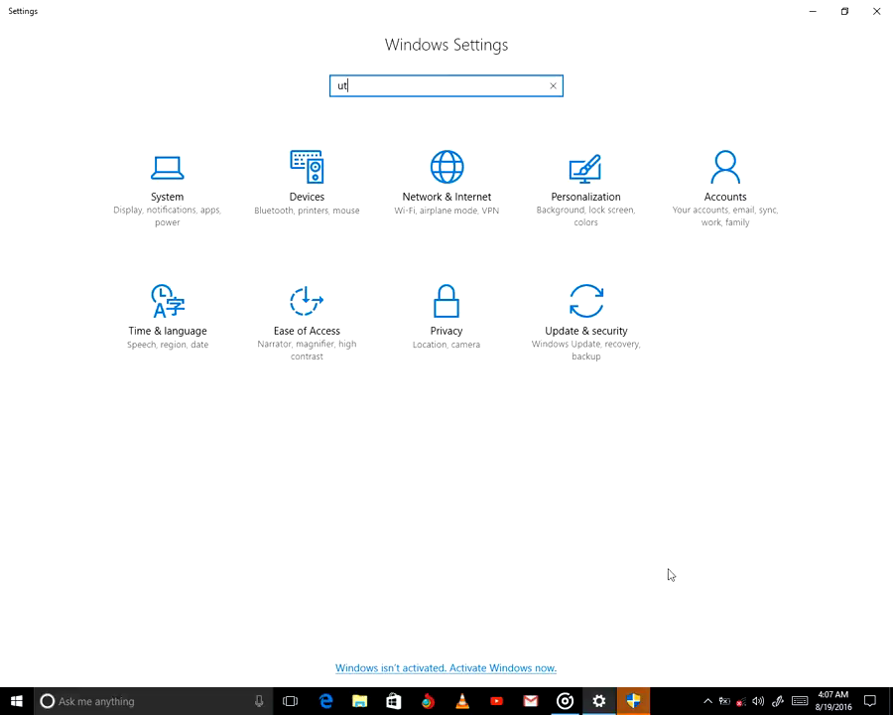
pyautogui.click(639, 701)
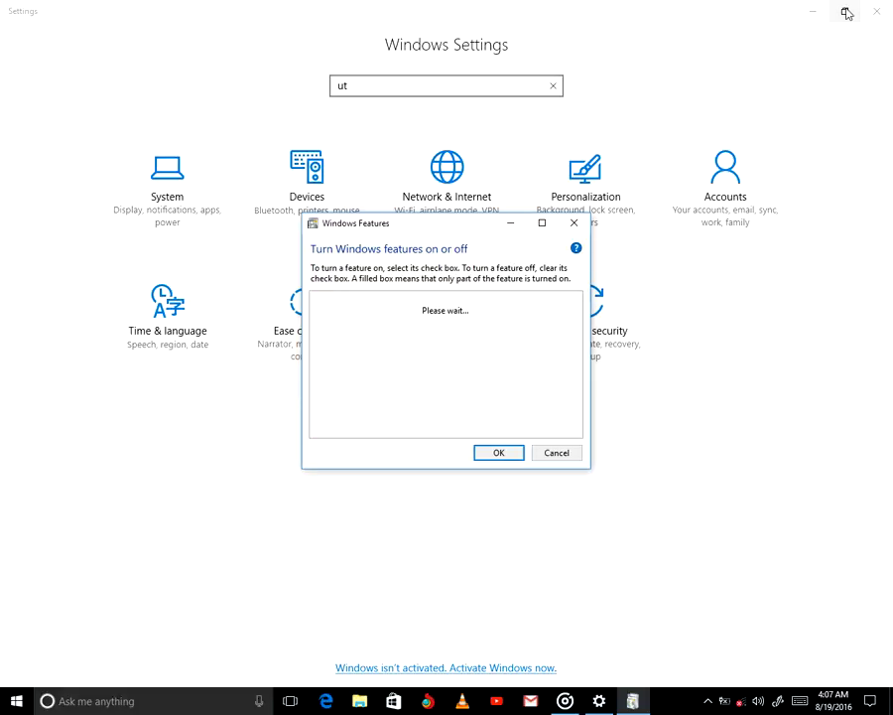
pyautogui.click(542, 223)
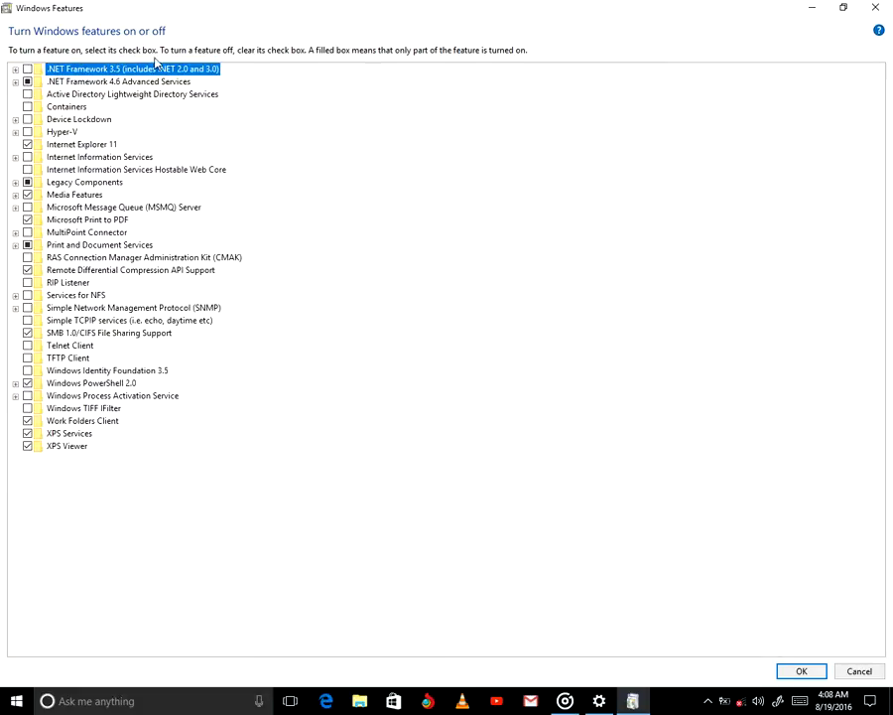
# - Turn on .NET Framework 3.5 together with its Windows Communication Foundation HTTP Activation and Non-HTTP Activation components
pyautogui.click(28, 70)
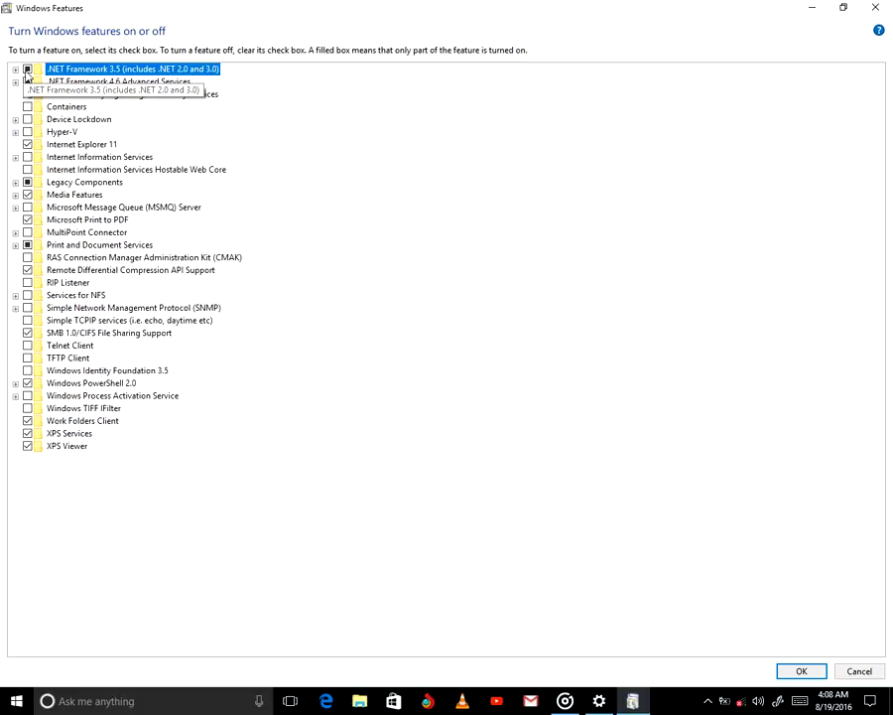
pyautogui.click(15, 69)
pyautogui.click(40, 81)
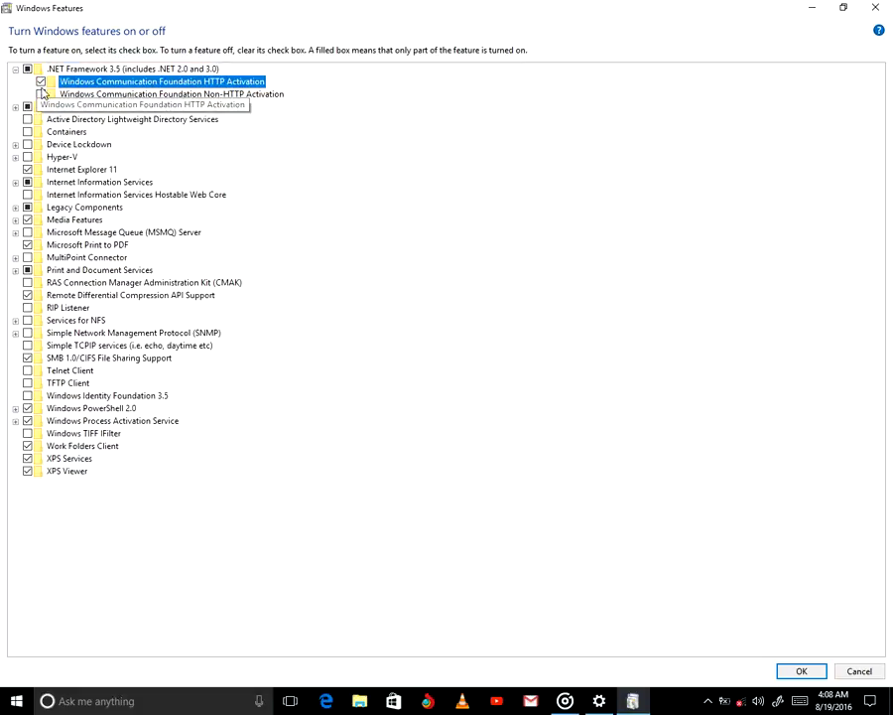
pyautogui.click(41, 94)
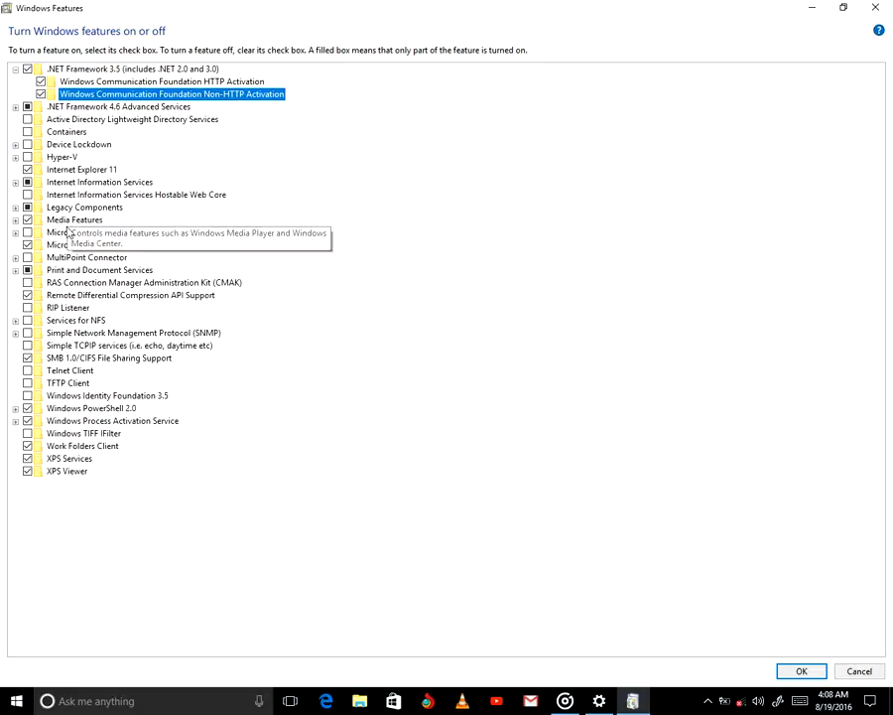
# - Turn on MultiPoint Connector, Telnet Client, RIP Listener and the Administrative Tools under Services for NFS
pyautogui.click(15, 258)
pyautogui.click(28, 257)
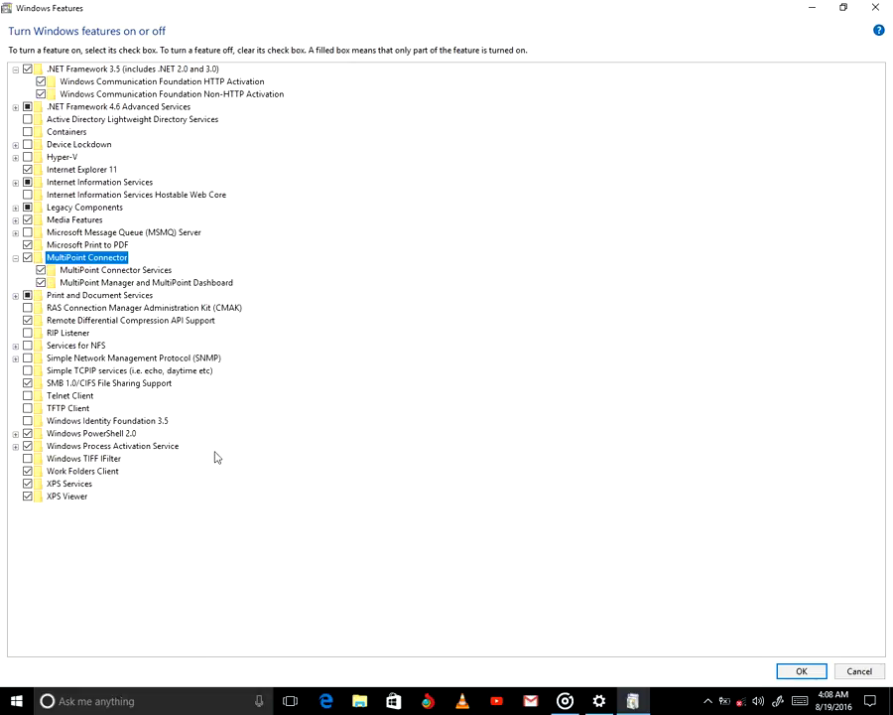
pyautogui.click(28, 395)
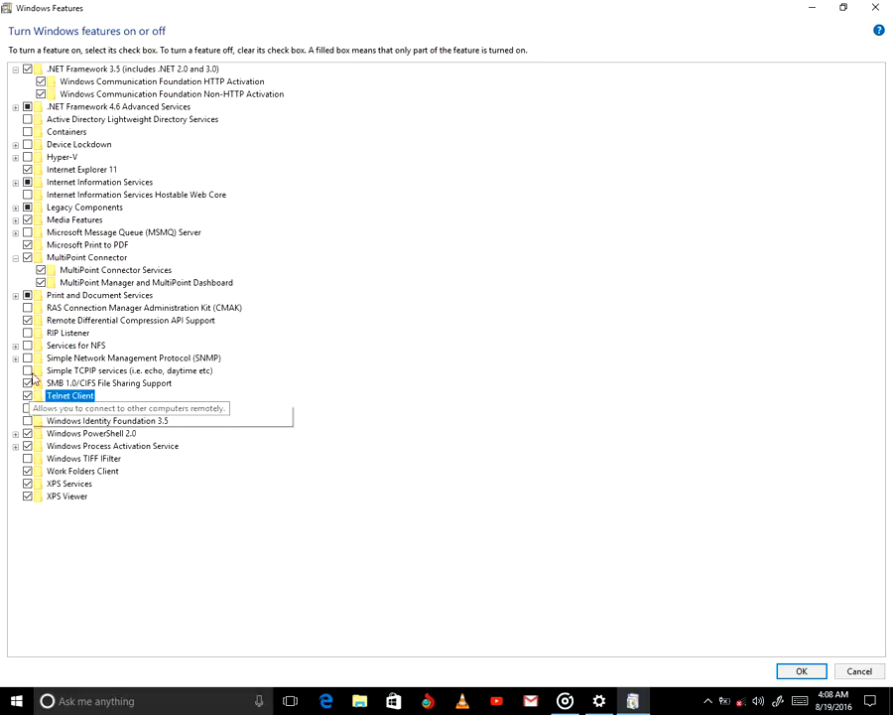
pyautogui.click(28, 333)
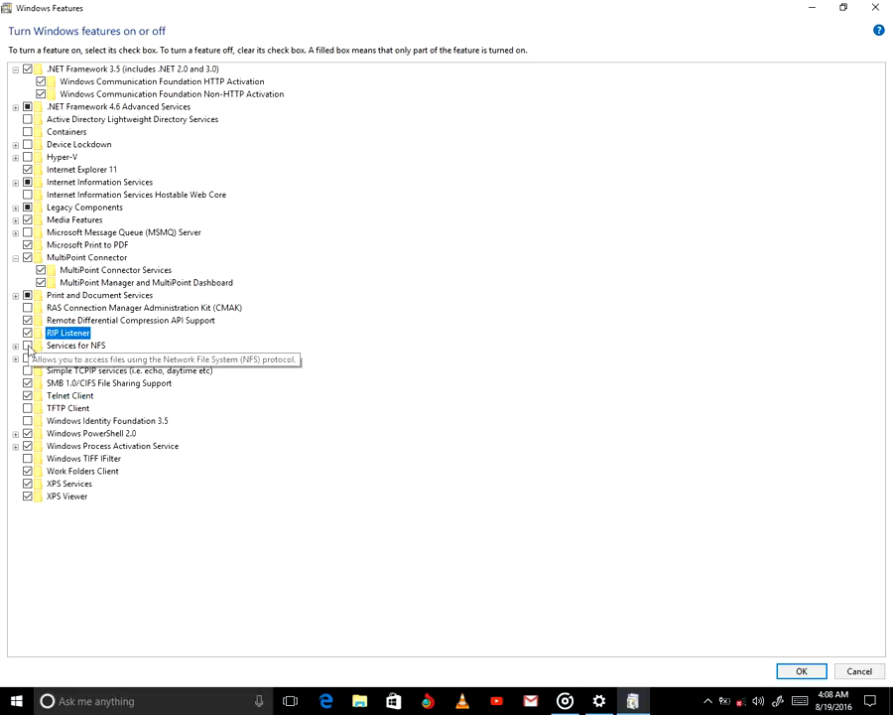
pyautogui.click(16, 346)
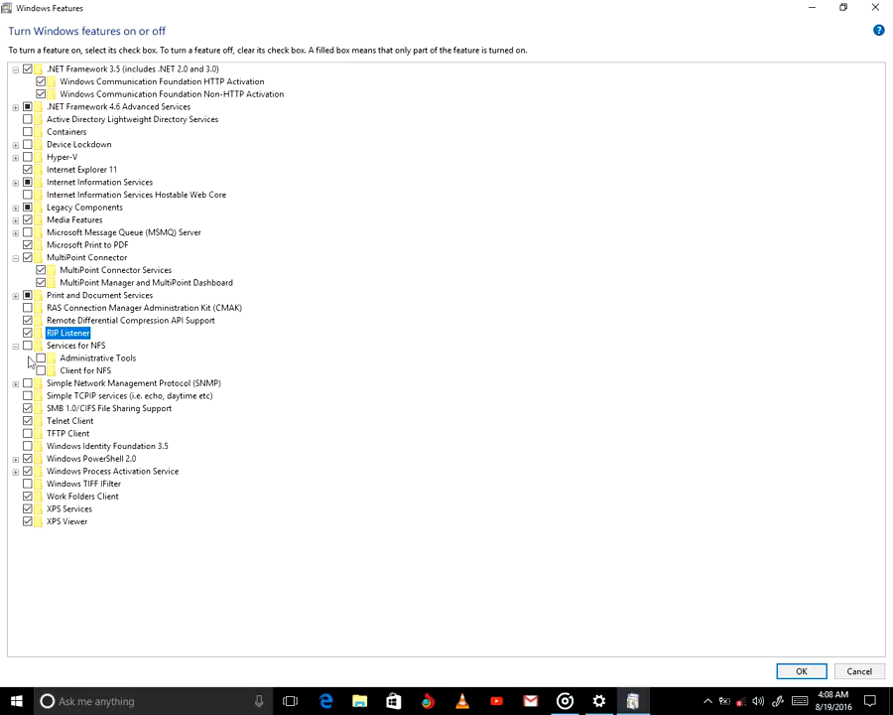
pyautogui.click(40, 358)
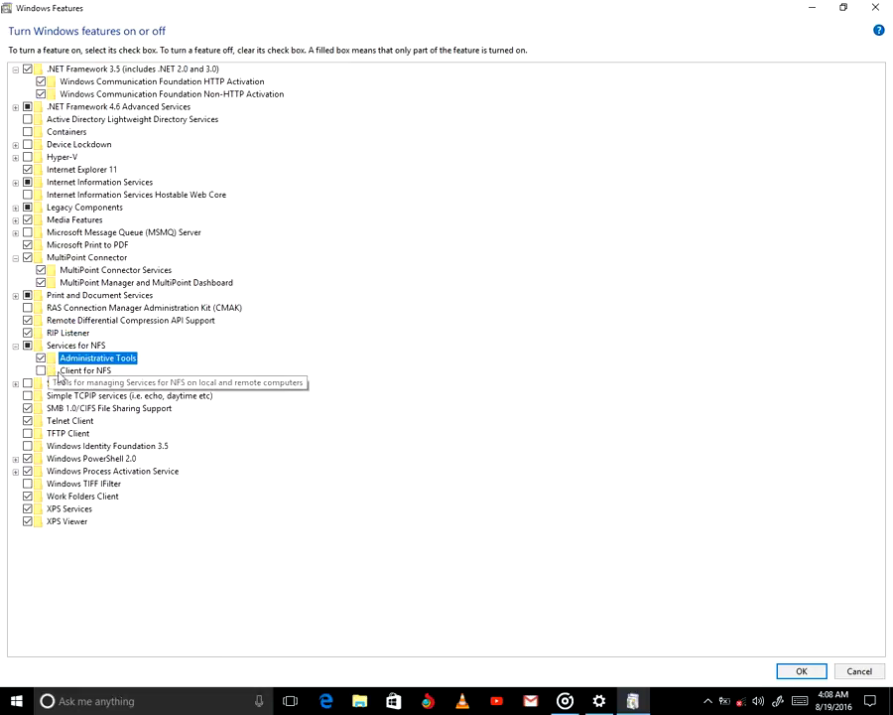
# - Apply the selected Windows features and download the required files from Windows Update
pyautogui.click(802, 672)
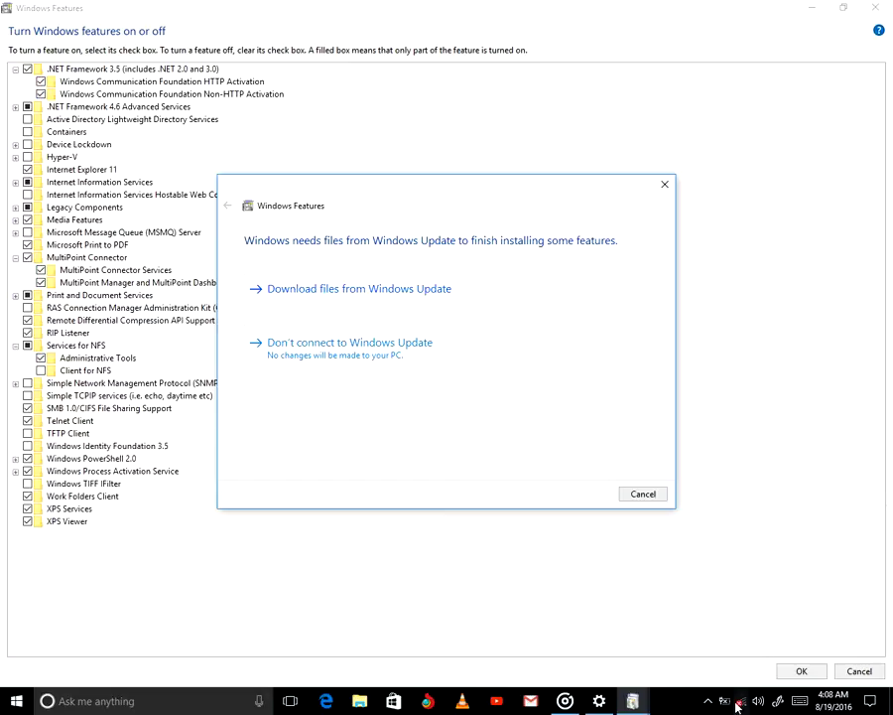
pyautogui.moveTo(736, 705)
pyautogui.click(349, 289)
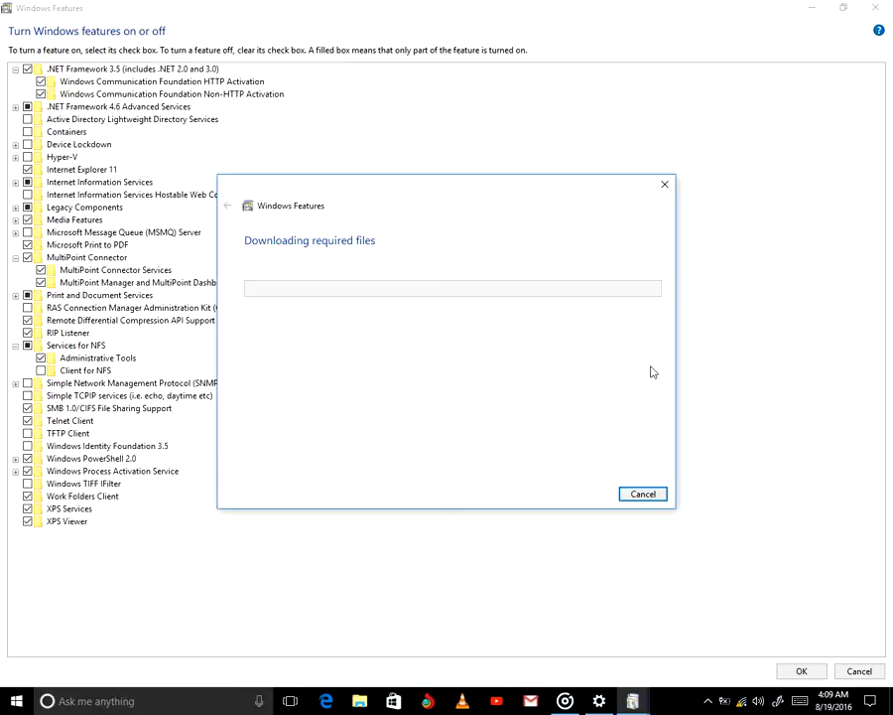
# - Return to the Windows Settings window
pyautogui.press('super')
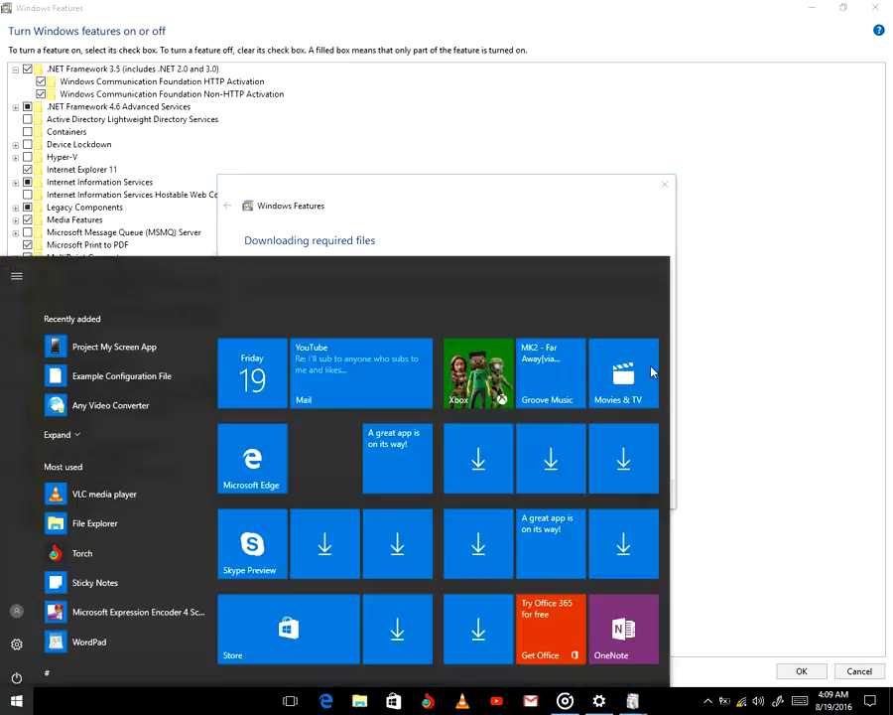
pyautogui.press('super')
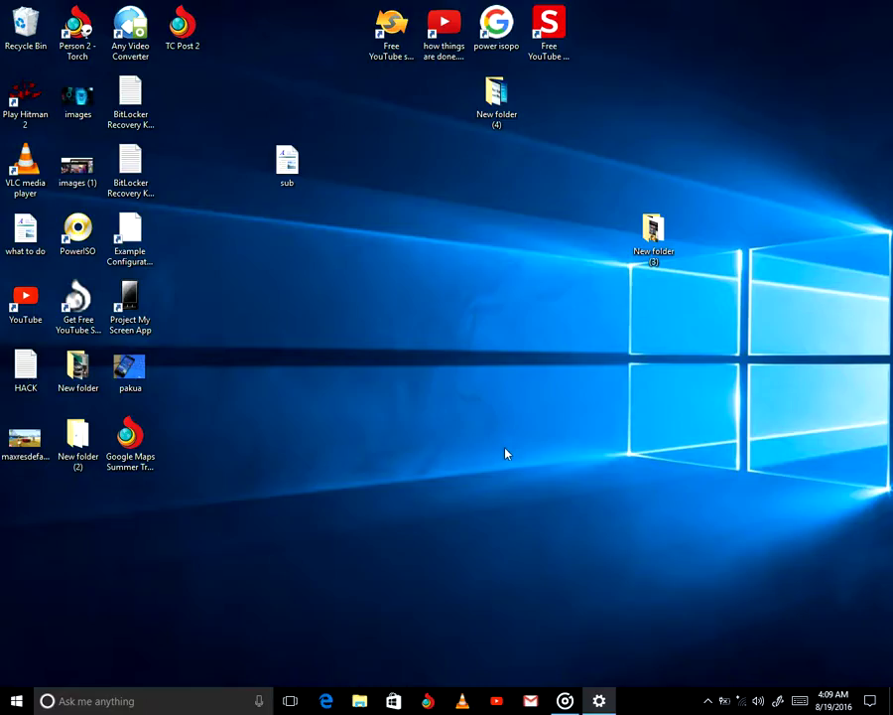
pyautogui.click(596, 702)
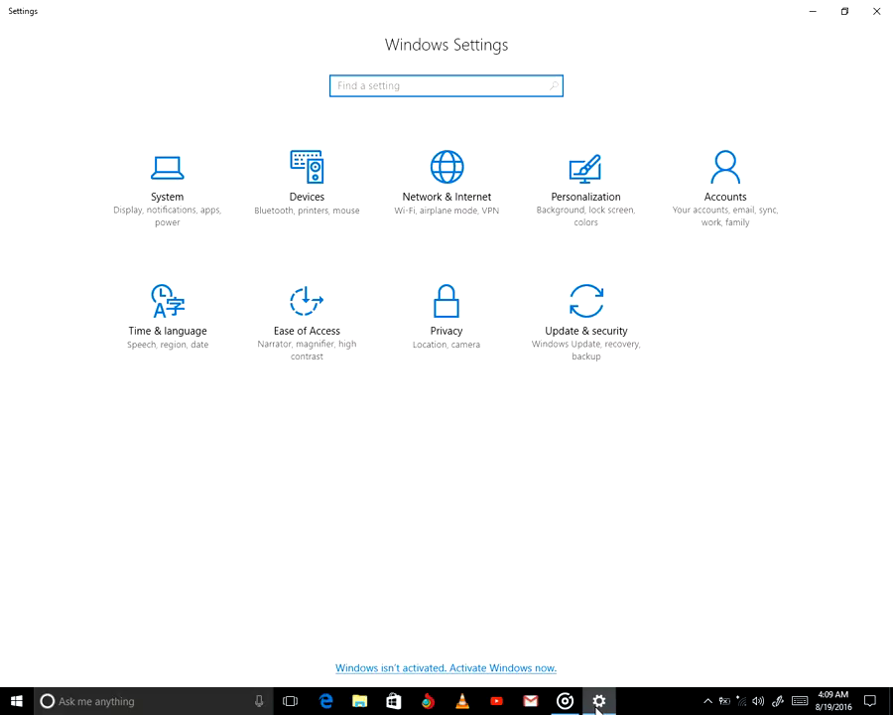
pyautogui.write('about')
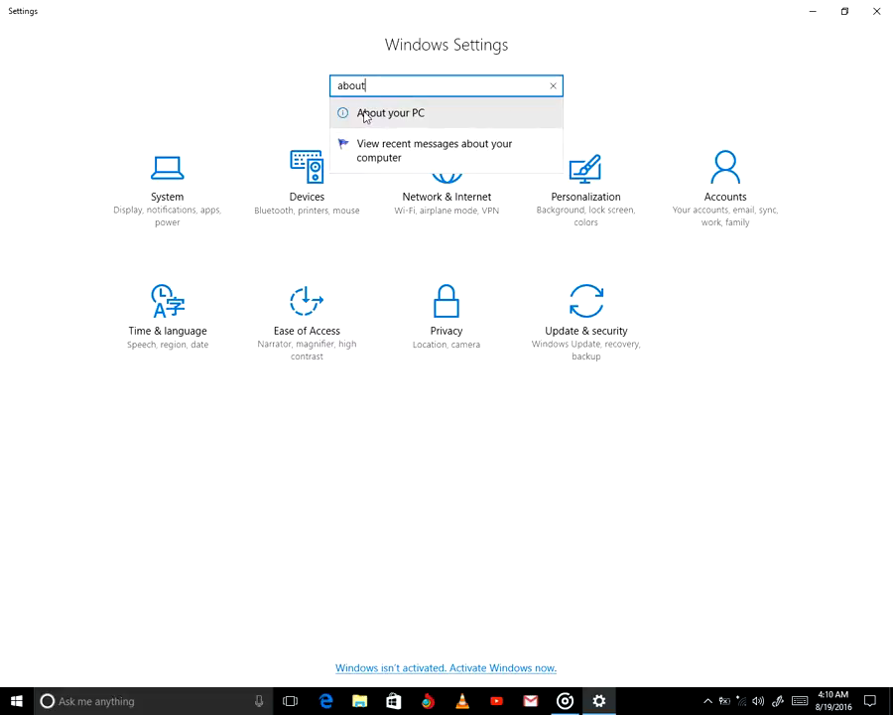
pyautogui.press('Down')
pyautogui.press('Up')
pyautogui.press('BackSpace')
pyautogui.press('BackSpace')
pyautogui.press('BackSpace')
pyautogui.press('BackSpace')
pyautogui.press('BackSpace')
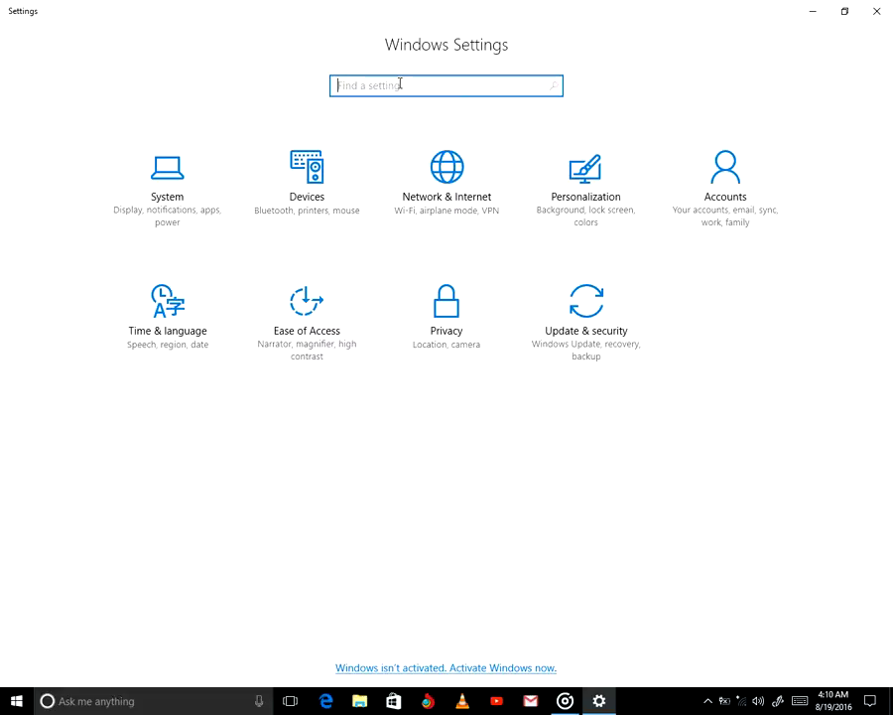
# - Search the settings for "cort" and open the Cortana & Search settings
pyautogui.write('cort')
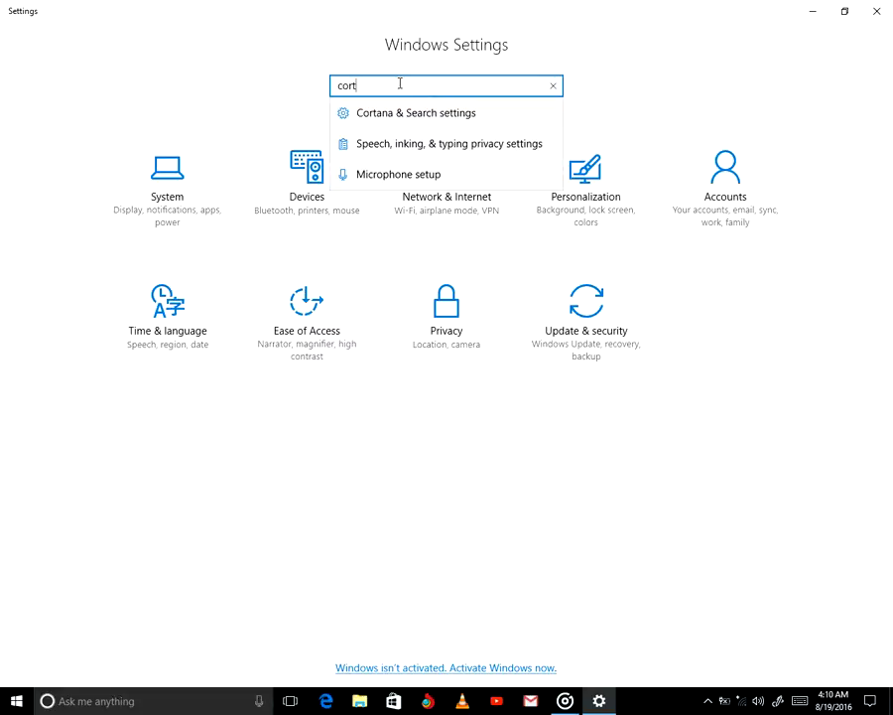
pyautogui.click(395, 114)
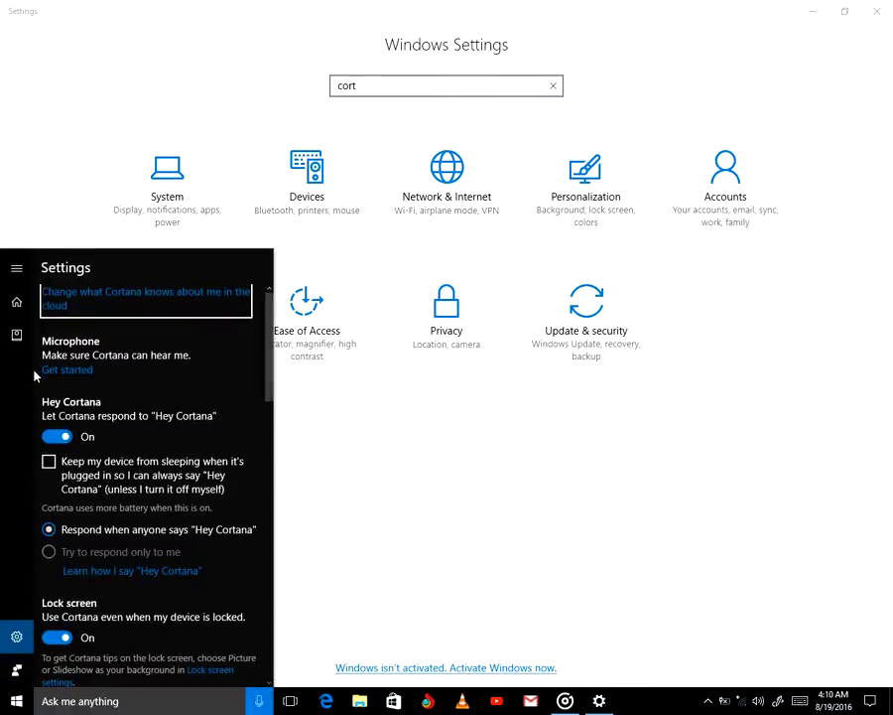
pyautogui.click(63, 309)
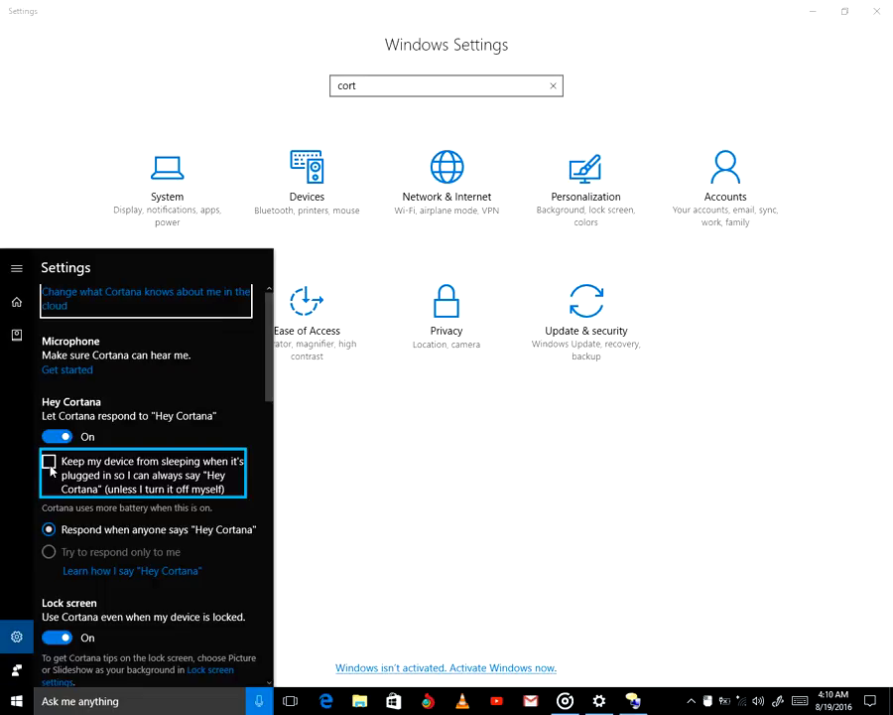
# - Let Cortana keep the plugged-in device from sleeping and access calendar, email, messages and Power BI data while it is locked
pyautogui.click(49, 462)
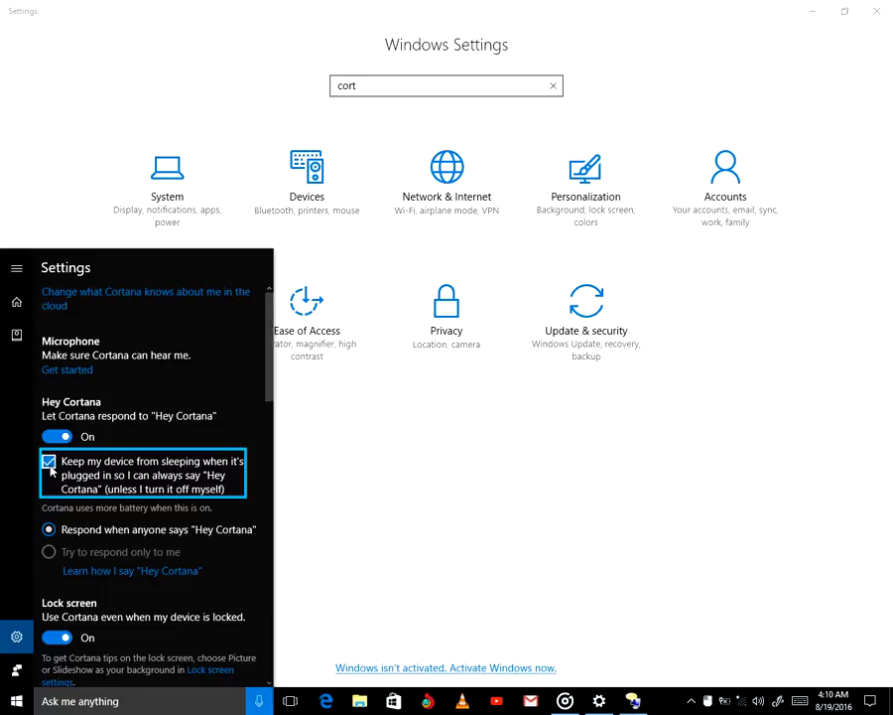
pyautogui.click(79, 534)
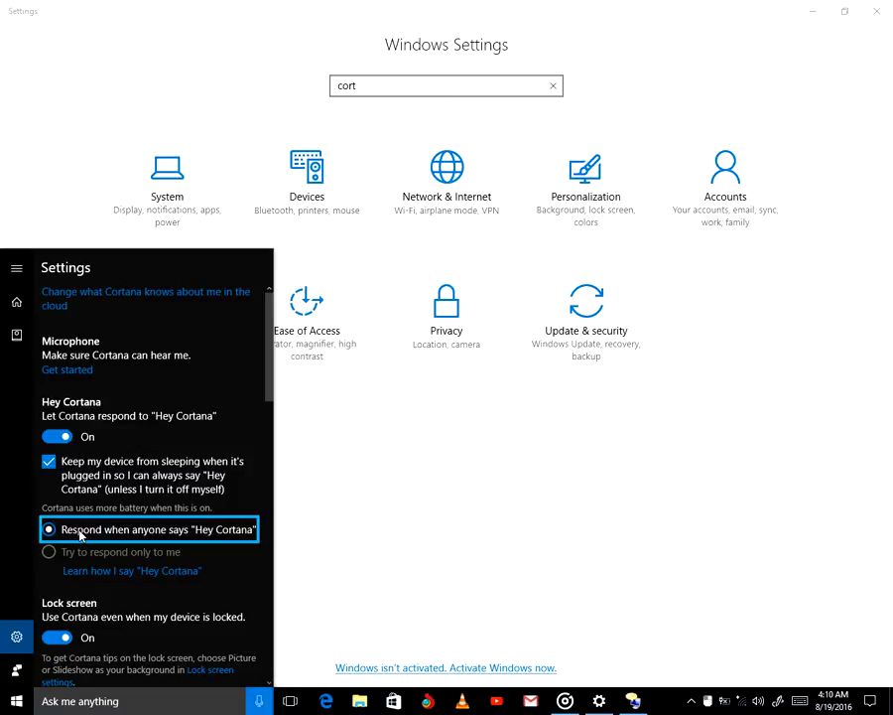
pyautogui.scroll(-5, 79, 533)
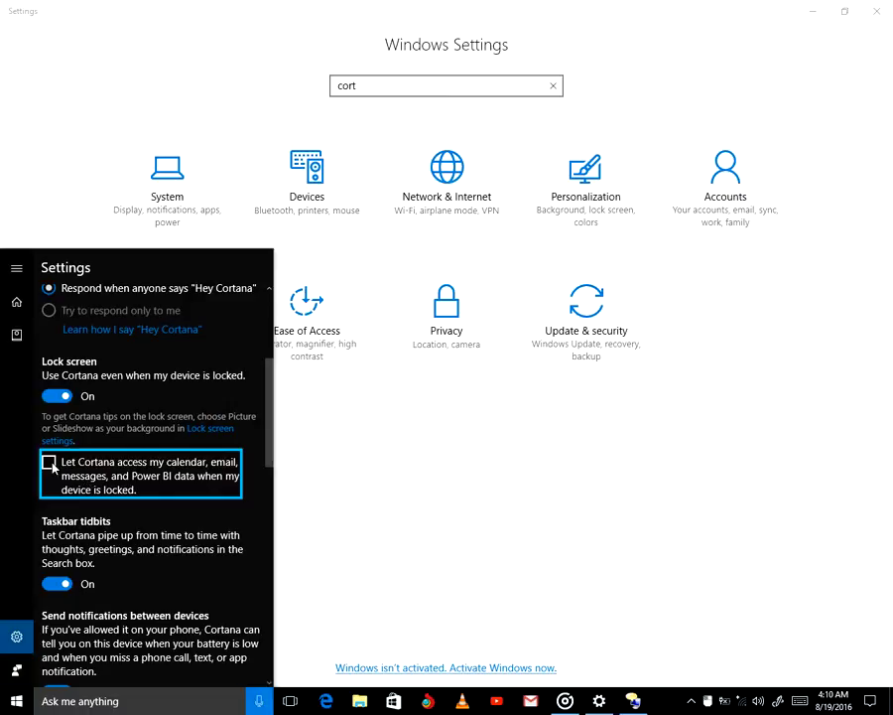
pyautogui.click(49, 462)
pyautogui.press('Tab')
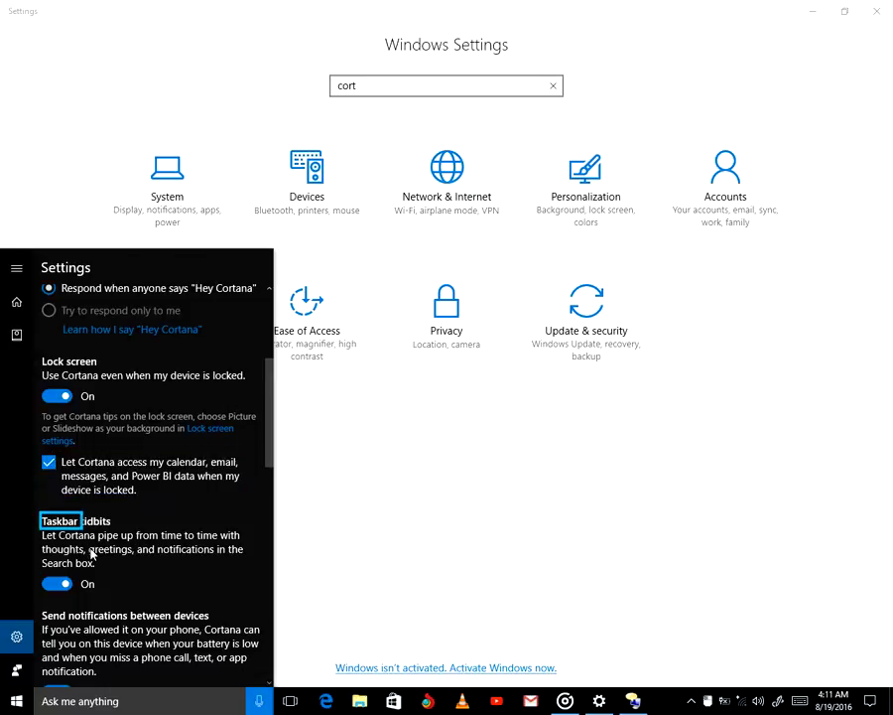
pyautogui.press('Tab')
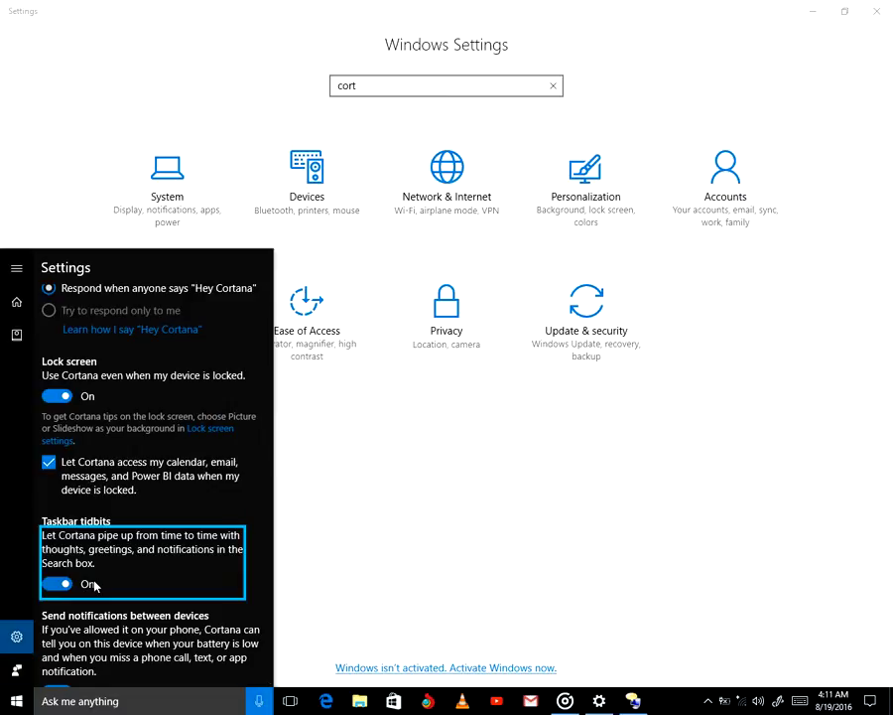
# - Examine Cortana's sync settings, including the option to get this PC's notifications on the phone, and return to Cortana's home
pyautogui.scroll(-3, 94, 586)
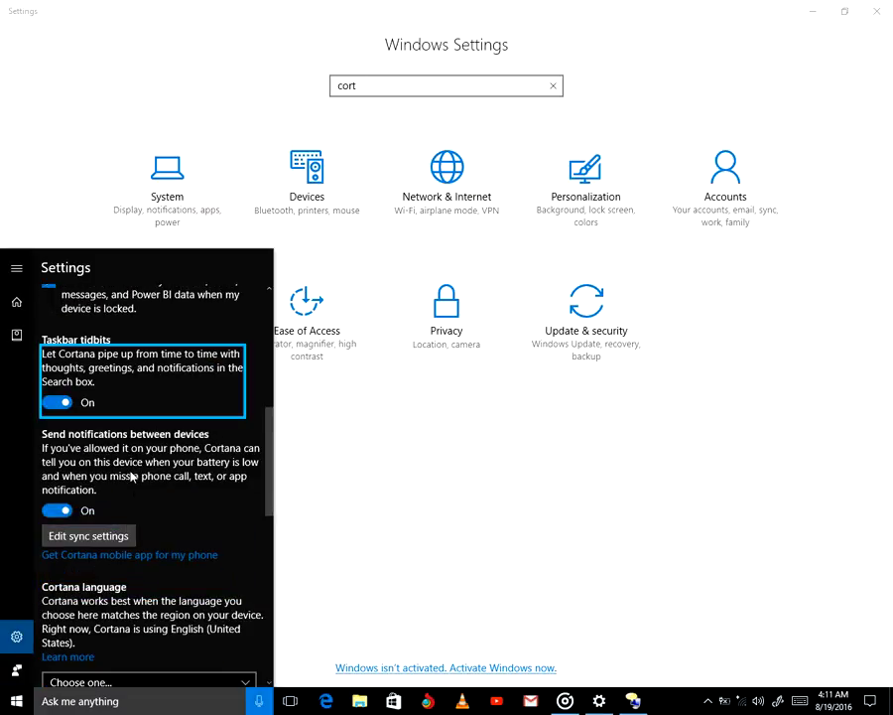
pyautogui.click(76, 538)
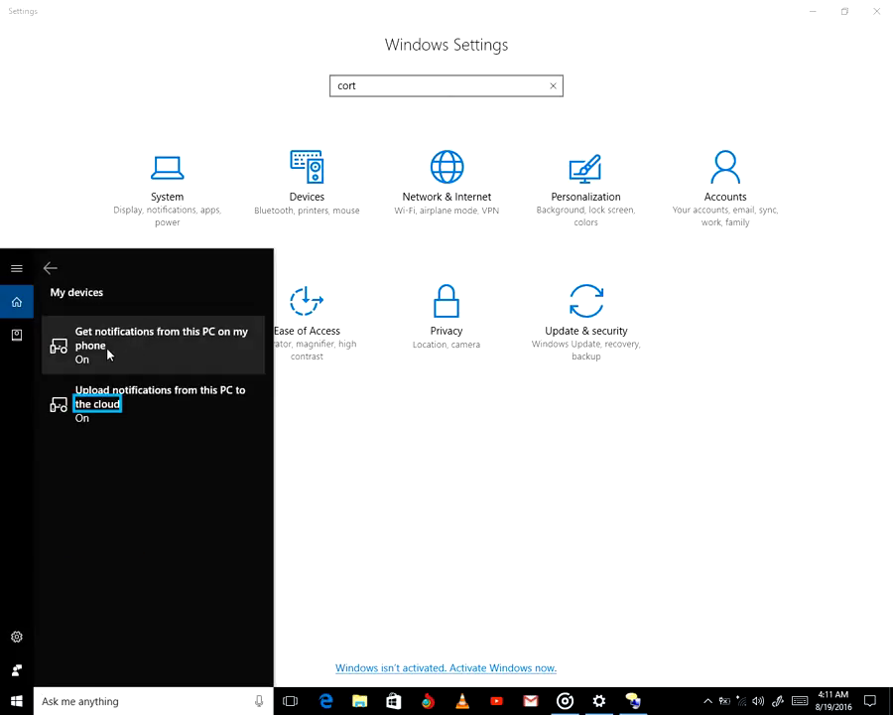
pyautogui.click(108, 352)
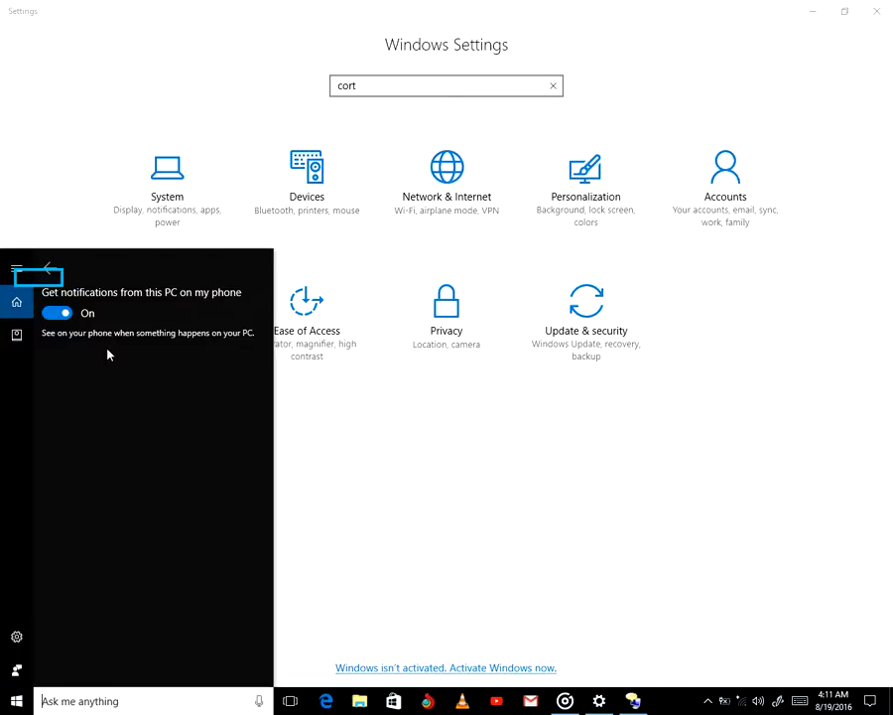
pyautogui.click(48, 271)
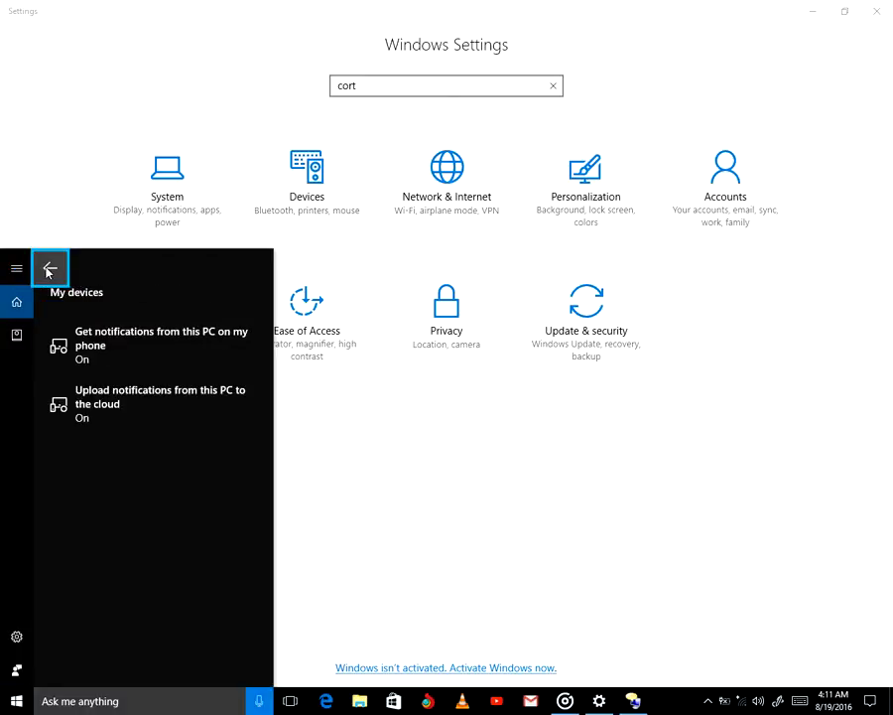
pyautogui.click(47, 270)
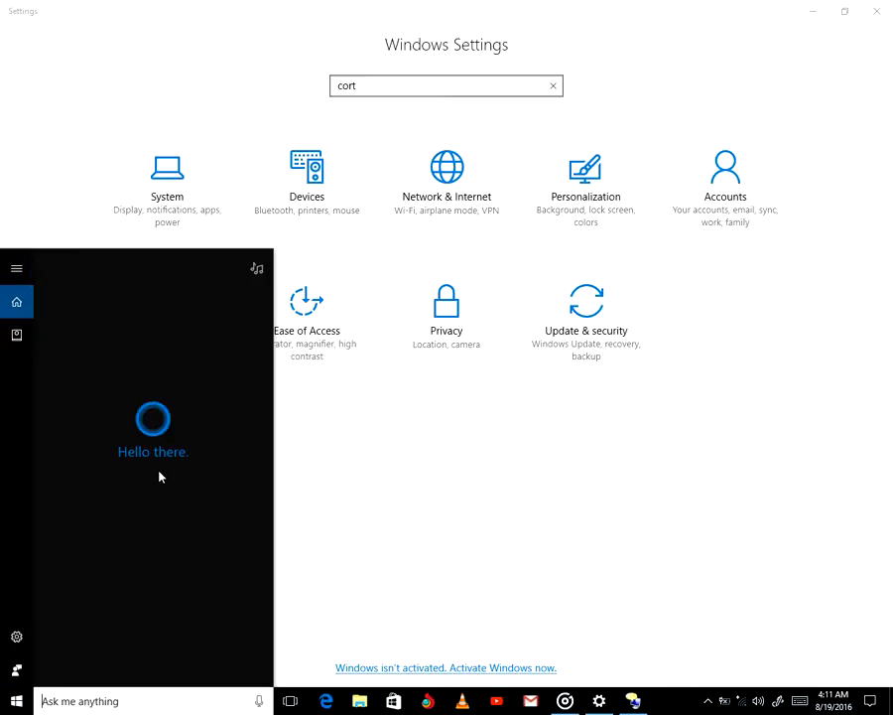
# - Search the settings for "corta" and open the Cortana & Search settings at the Cortana language section
pyautogui.click(410, 82)
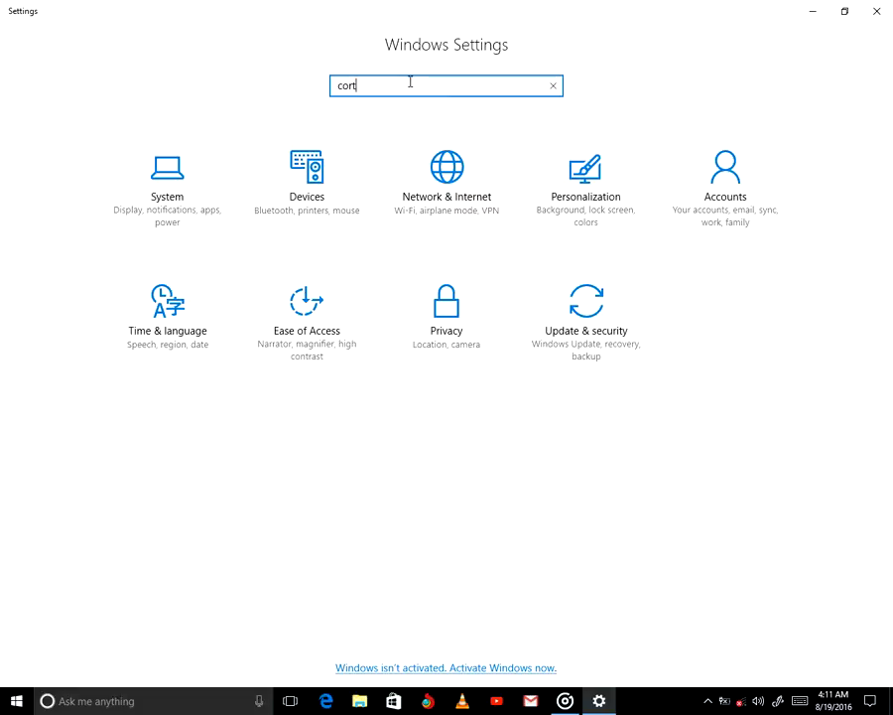
pyautogui.write('a')
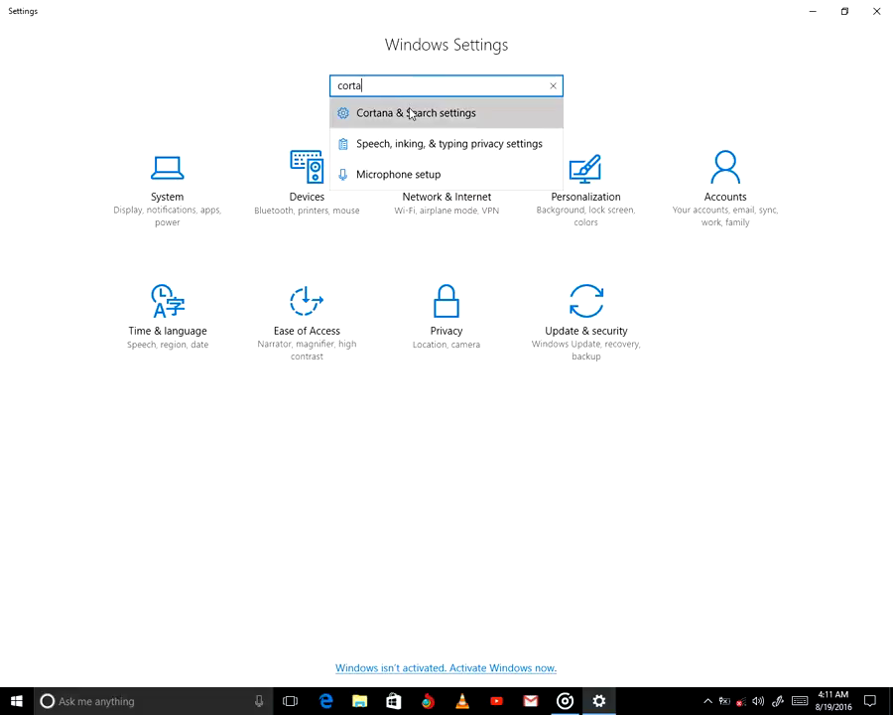
pyautogui.click(409, 112)
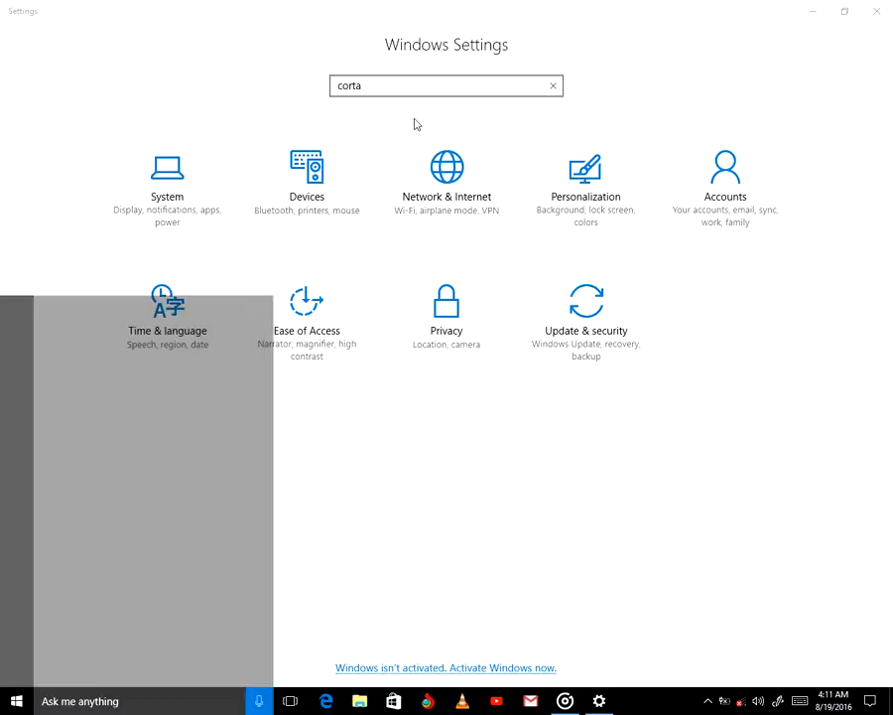
pyautogui.scroll(-10, 169, 477)
pyautogui.scroll(-5, 170, 476)
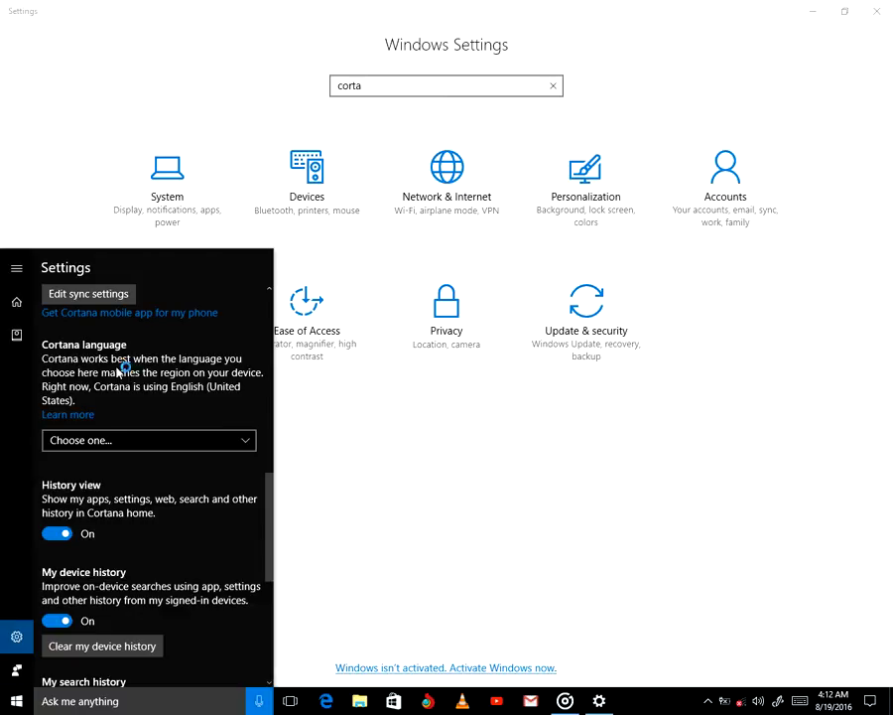
# - Turn on Narrator and set Cortana's language to English (Canada), accepting the mismatch with the device's region
pyautogui.press('super+Return')
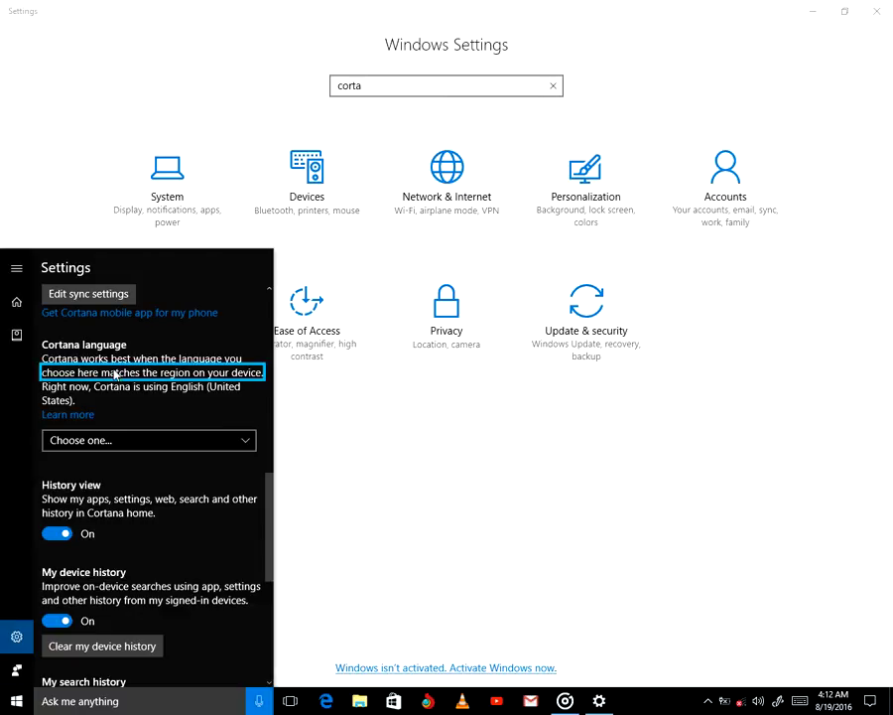
pyautogui.press('super+Return')
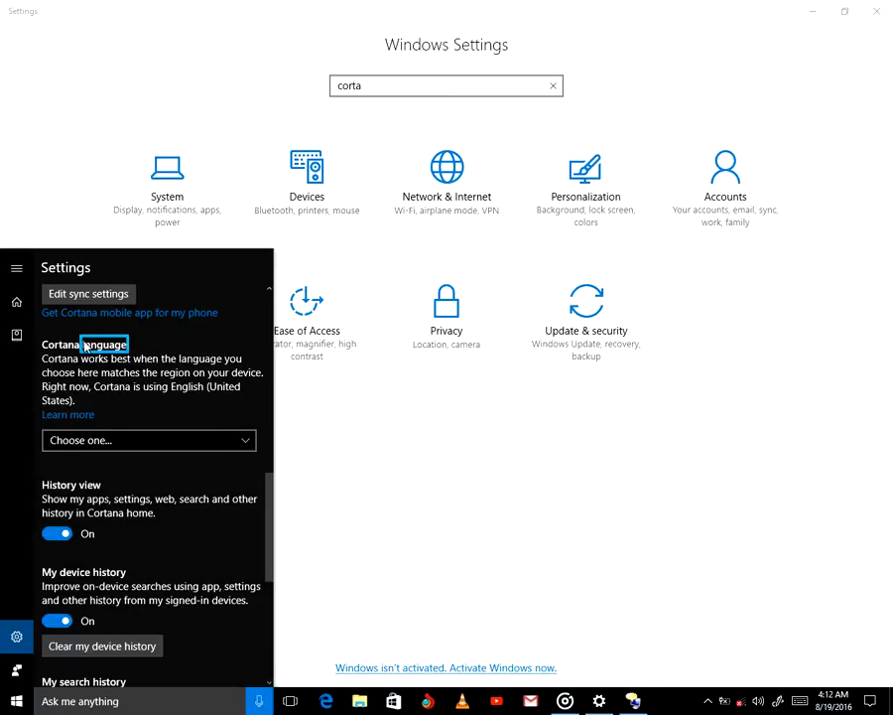
pyautogui.click(93, 443)
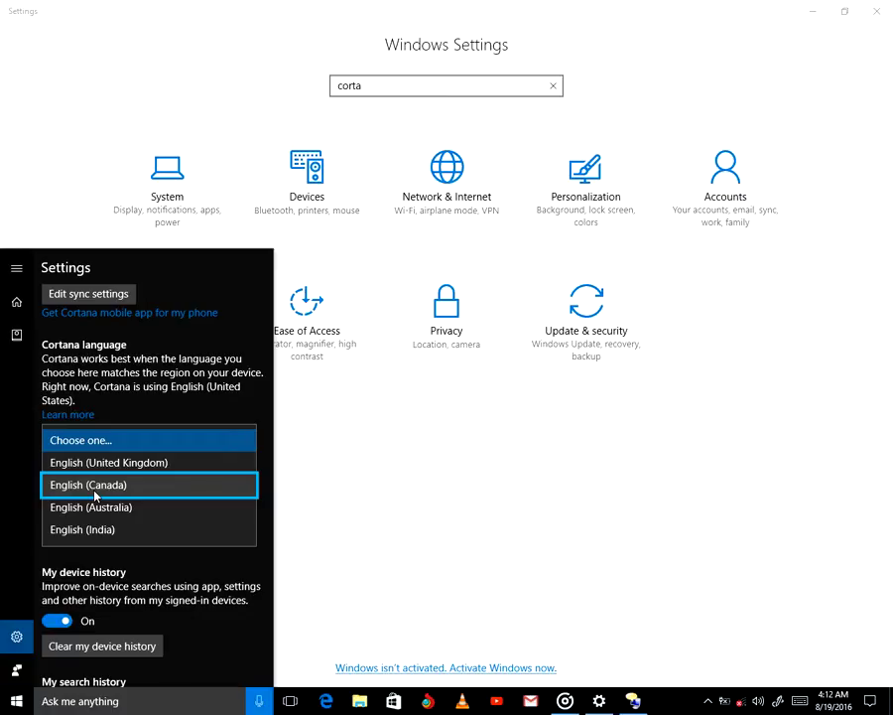
pyautogui.click(95, 486)
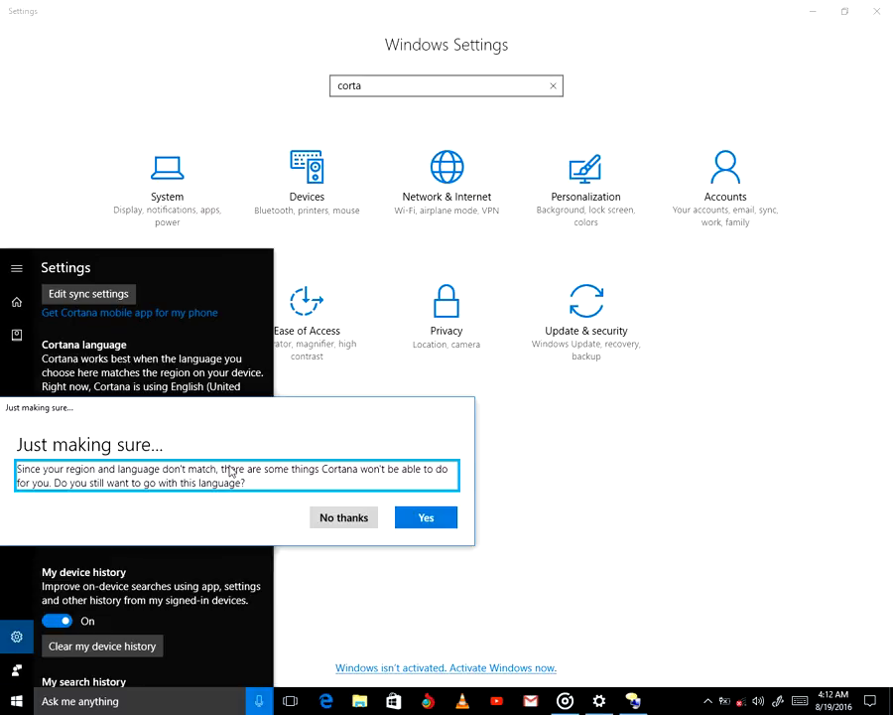
pyautogui.click(417, 523)
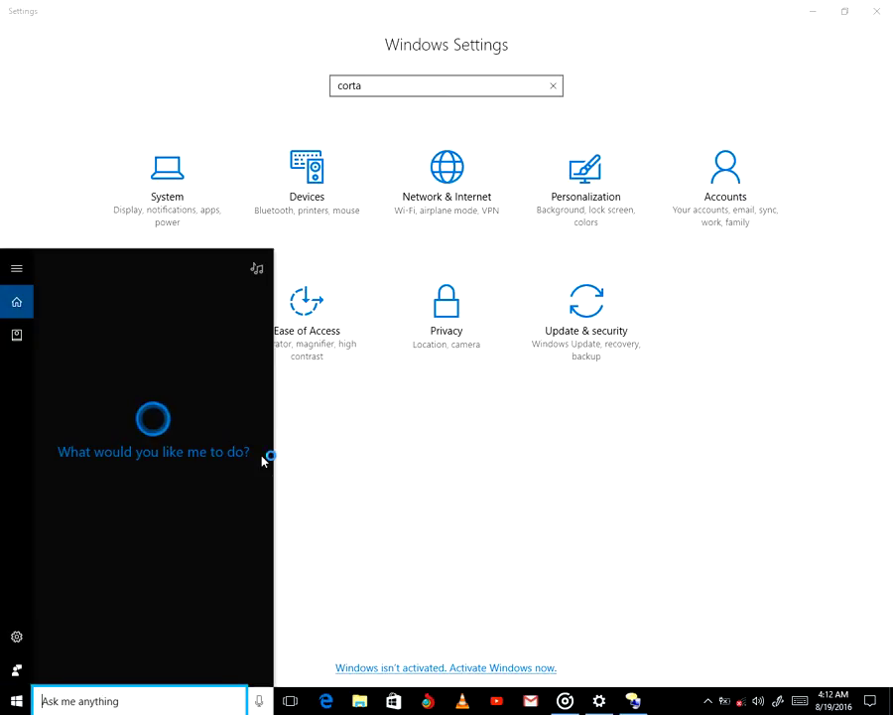
pyautogui.click(382, 87)
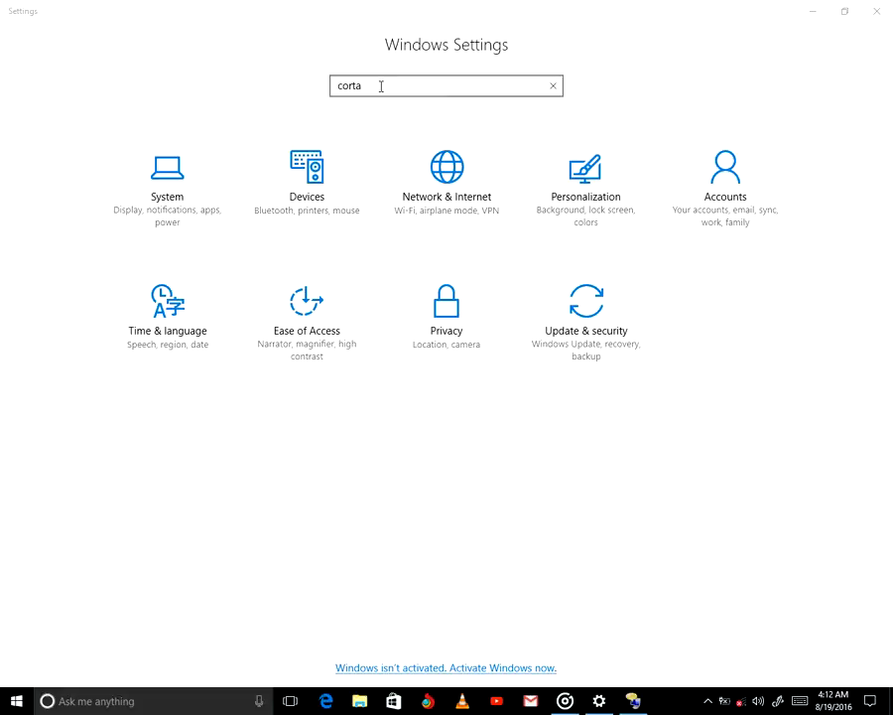
pyautogui.click(381, 86)
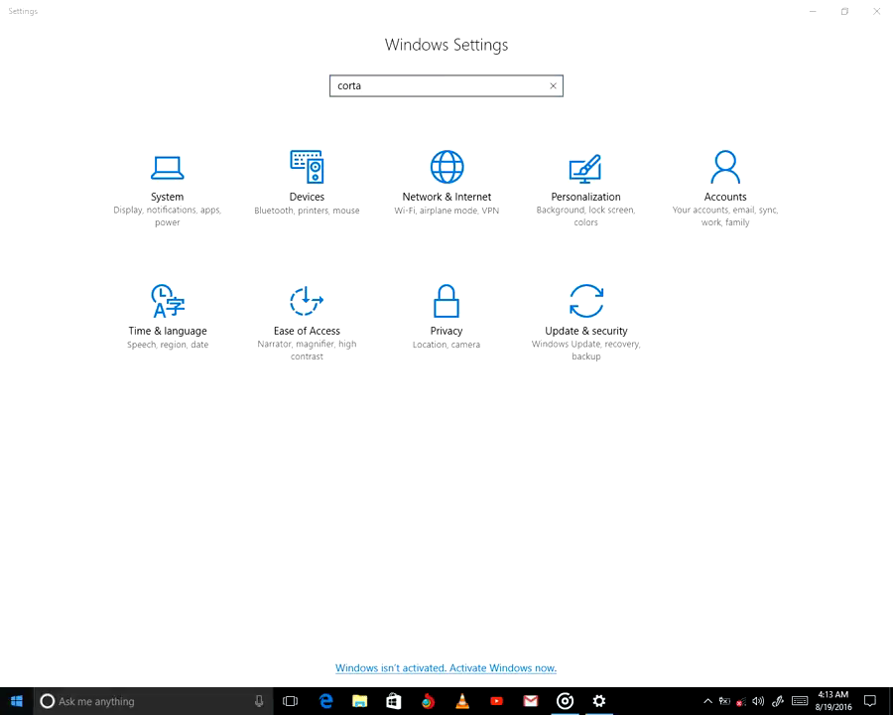
pyautogui.click(12, 704)
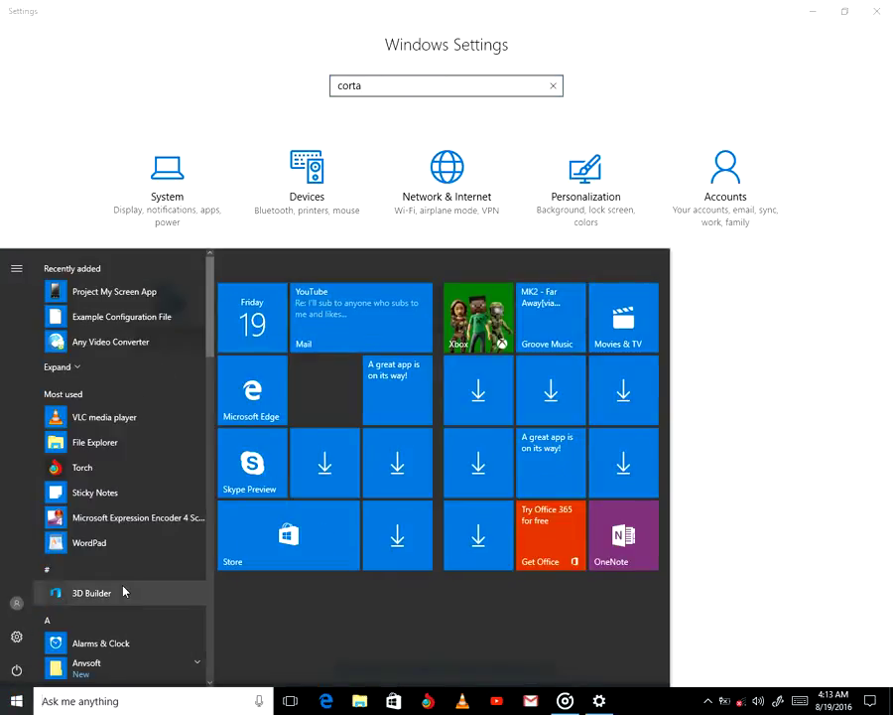
pyautogui.scroll(-4, 123, 589)
# - Search the settings for "cortan" and examine the device history, search history and privacy options in the Cortana & Search settings
pyautogui.click(417, 83)
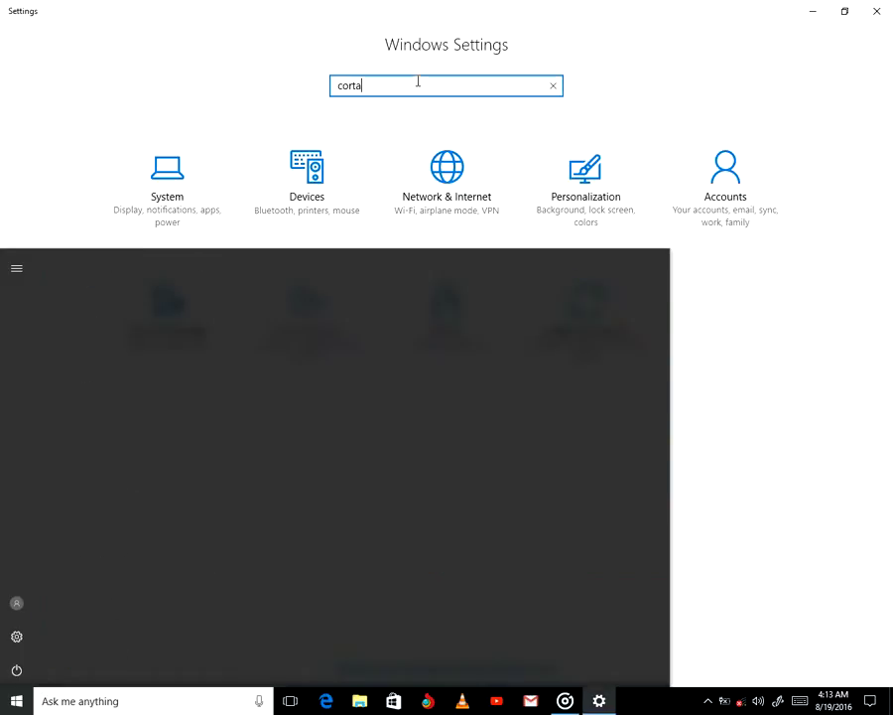
pyautogui.write('cortan')
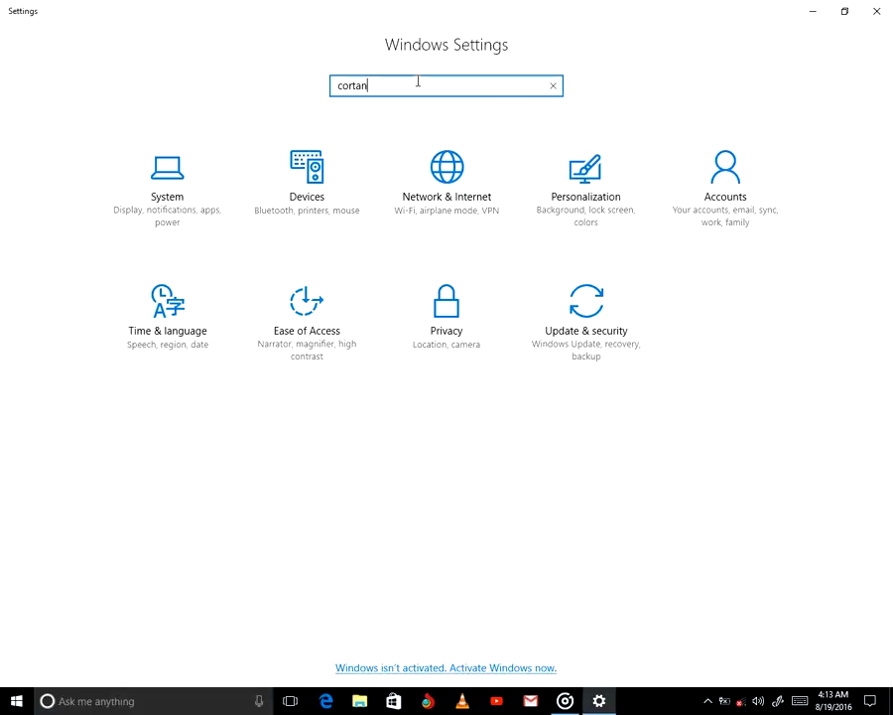
pyautogui.click(409, 120)
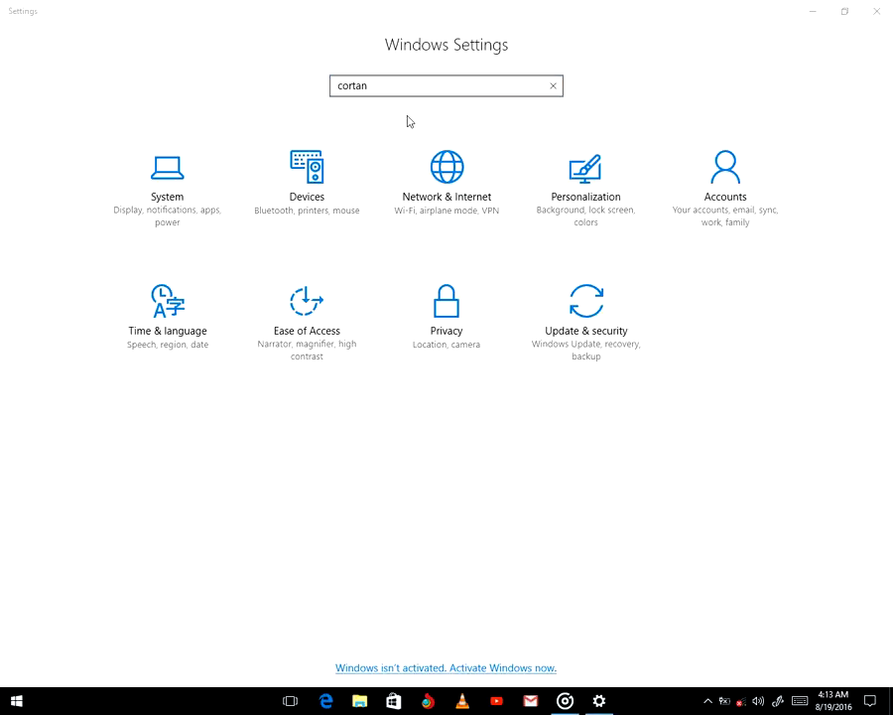
pyautogui.scroll(-8, 138, 506)
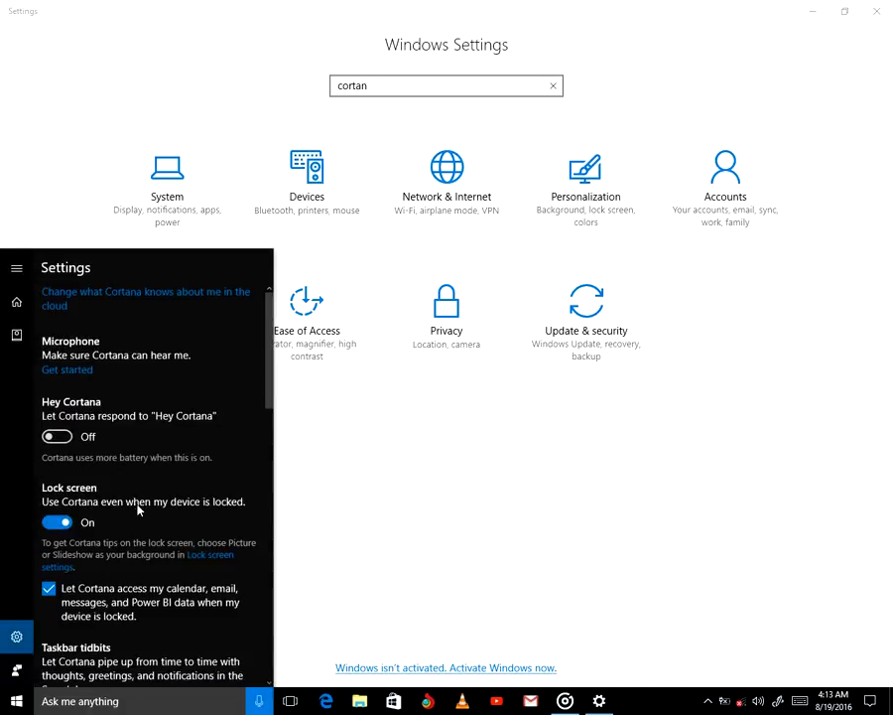
pyautogui.scroll(-5, 138, 508)
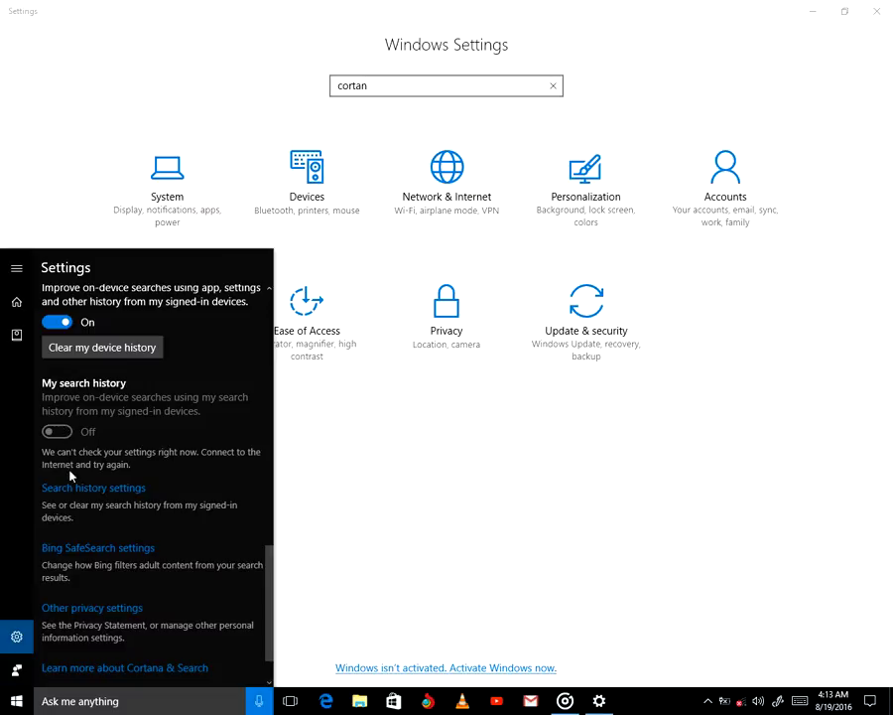
pyautogui.scroll(-2, 116, 581)
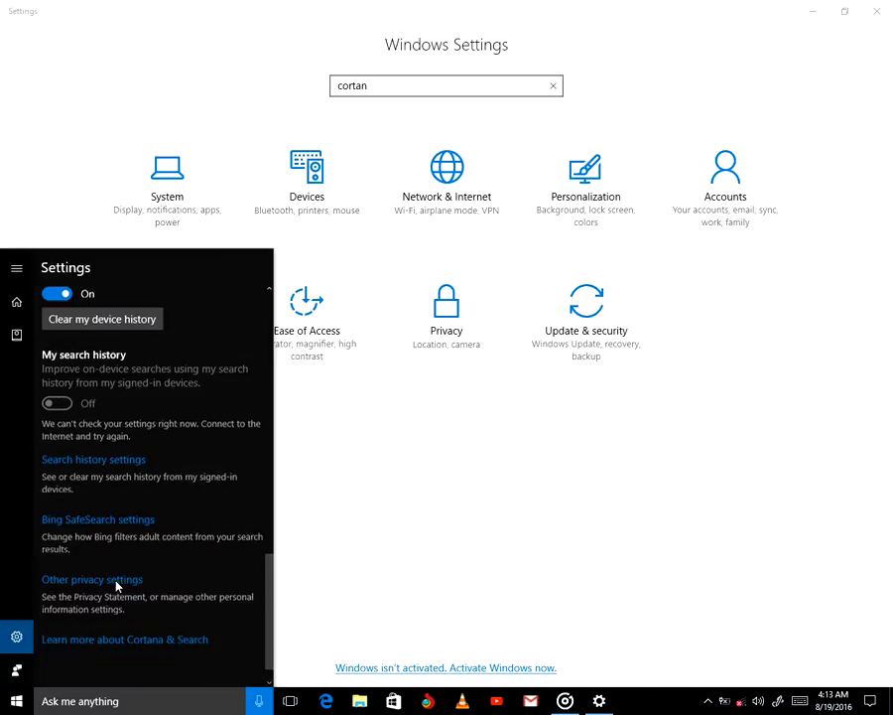
# - Close Windows Settings and open Sticky Notes from the Windows Ink Workspace
pyautogui.click(4, 636)
pyautogui.click(871, 16)
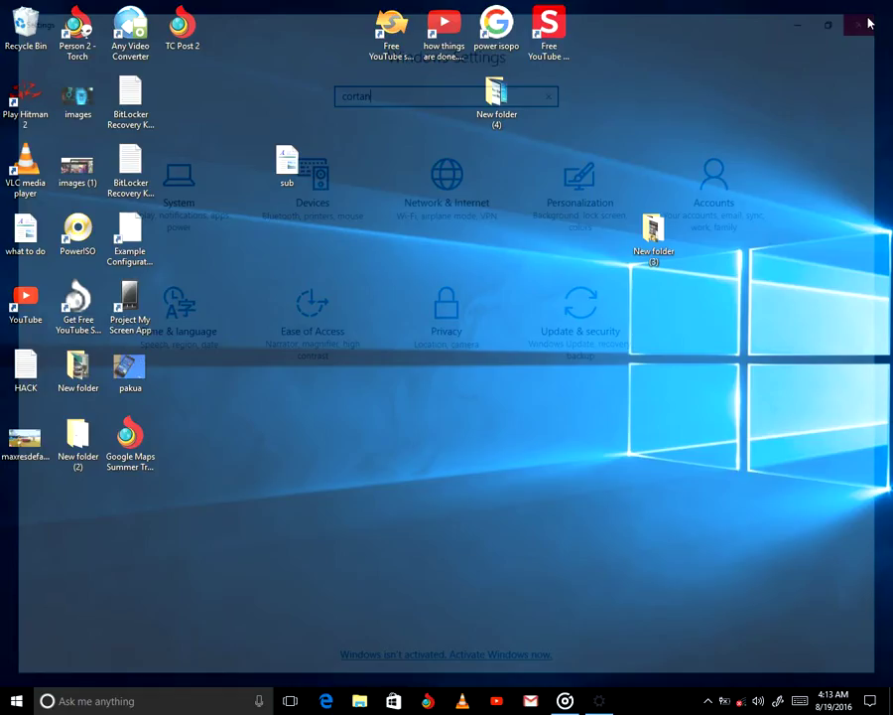
pyautogui.click(779, 701)
pyautogui.click(720, 270)
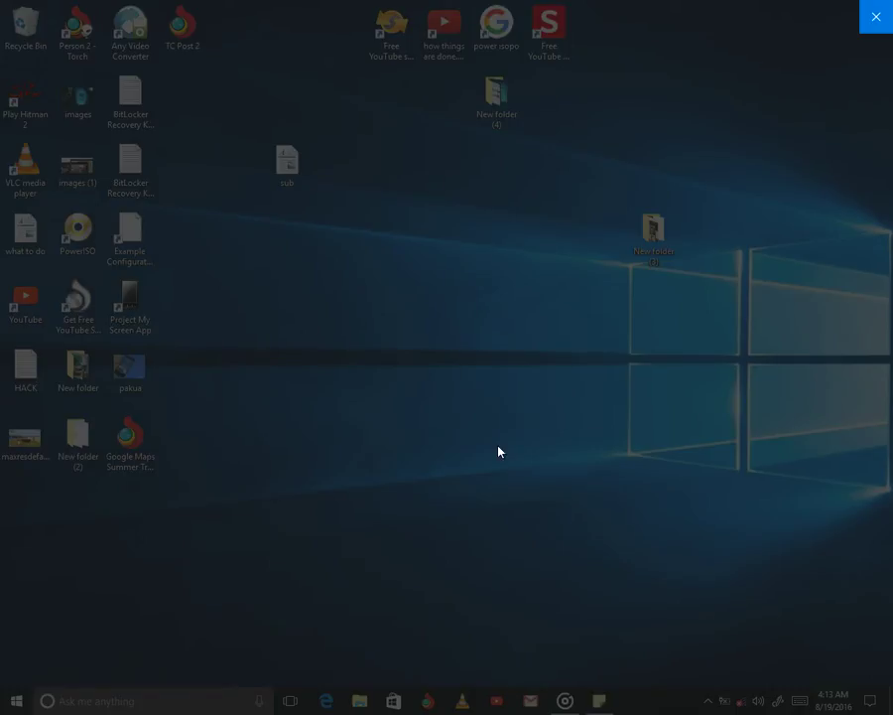
# - Write "thanks for watching!" on the sticky note
pyautogui.write('Thaniks')
pyautogui.press('BackSpace')
pyautogui.press('BackSpace')
pyautogui.press('BackSpace')
pyautogui.write('ank for')
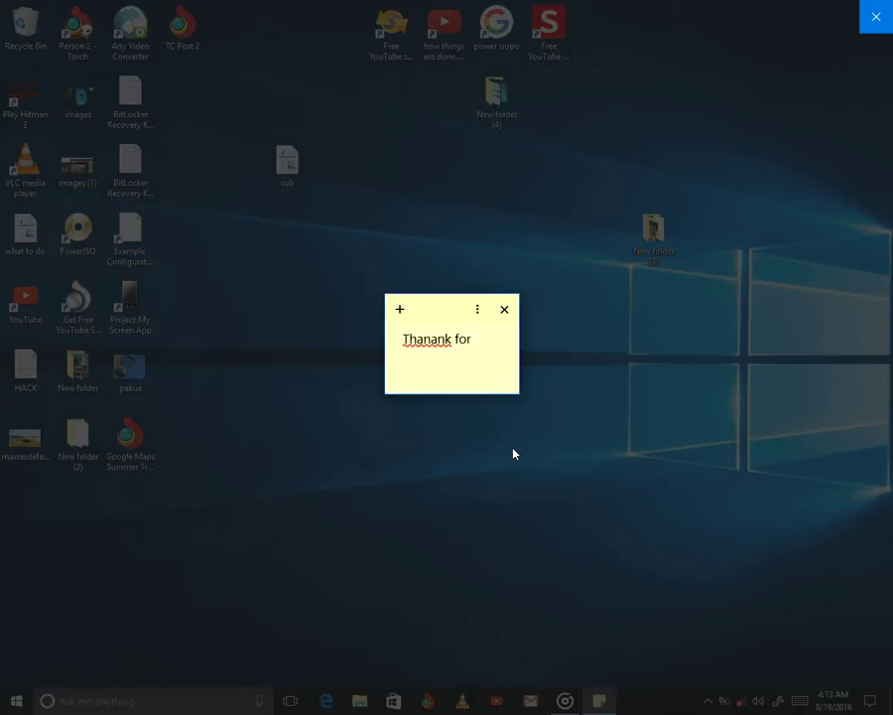
pyautogui.hotkey('ctrl', 'a')
pyautogui.write('thanks for watching')
pyautogui.press('BackSpace')
pyautogui.write('!')
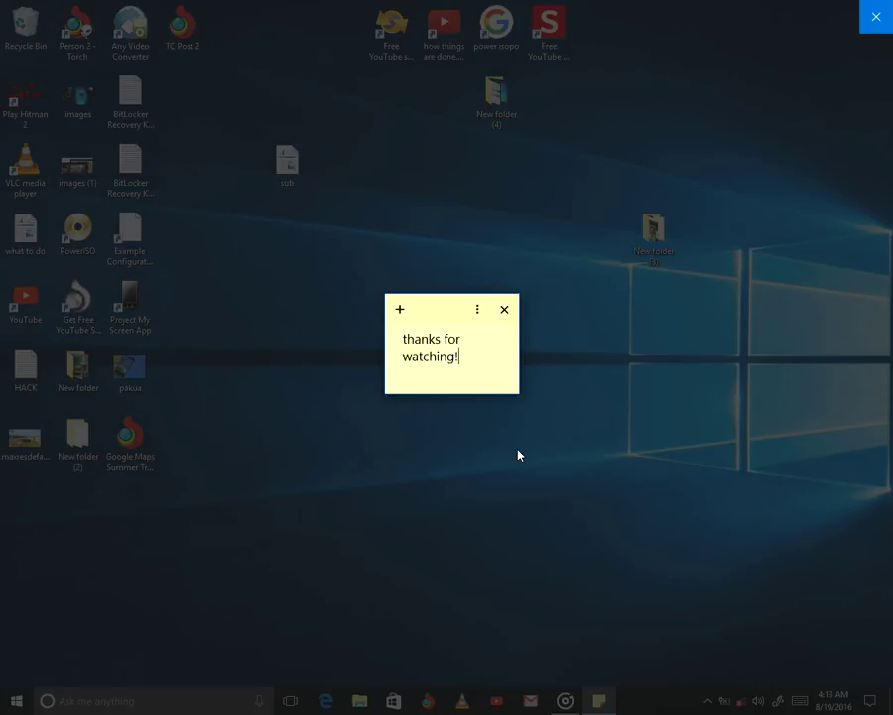